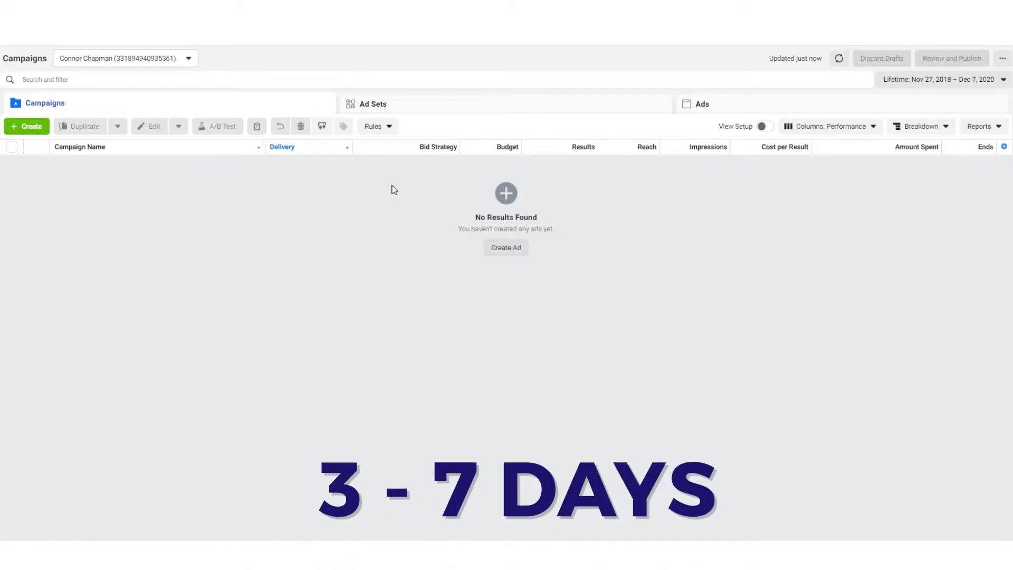
Create a new campaign with the Conversions objective and name it "DRA - Reflex Ball".
click(36, 129)
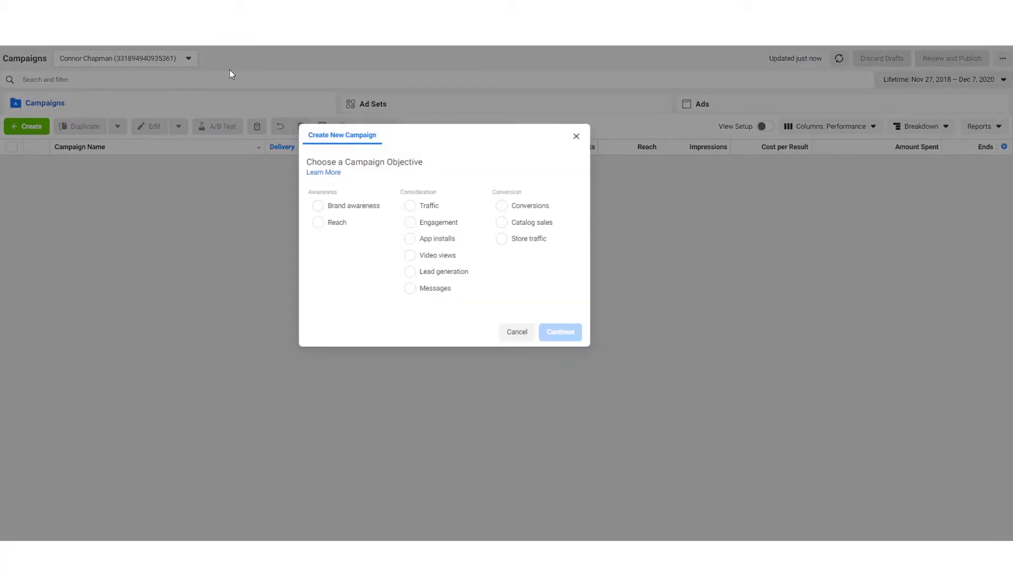
click(510, 207)
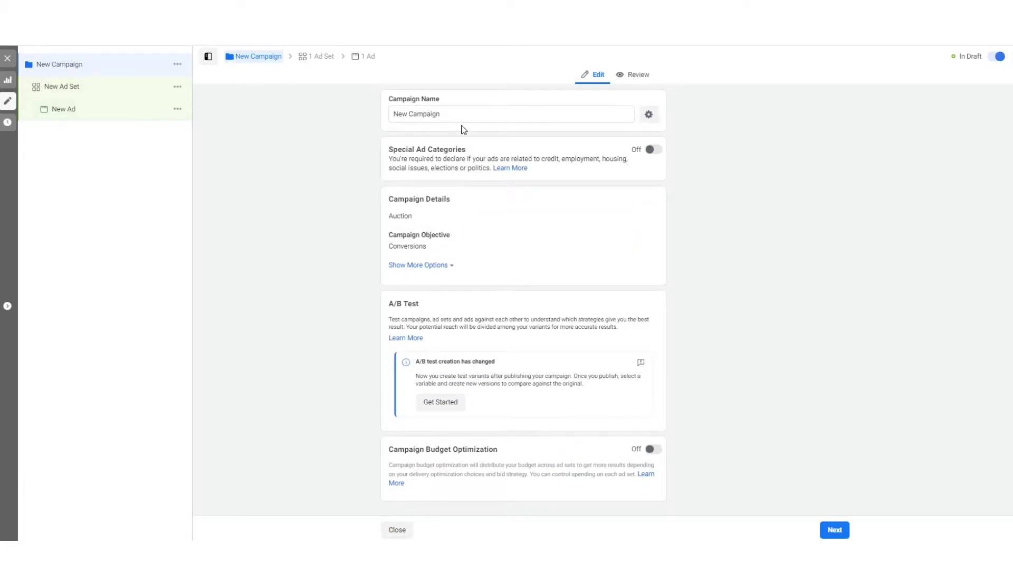
drag(464, 115, 311, 120)
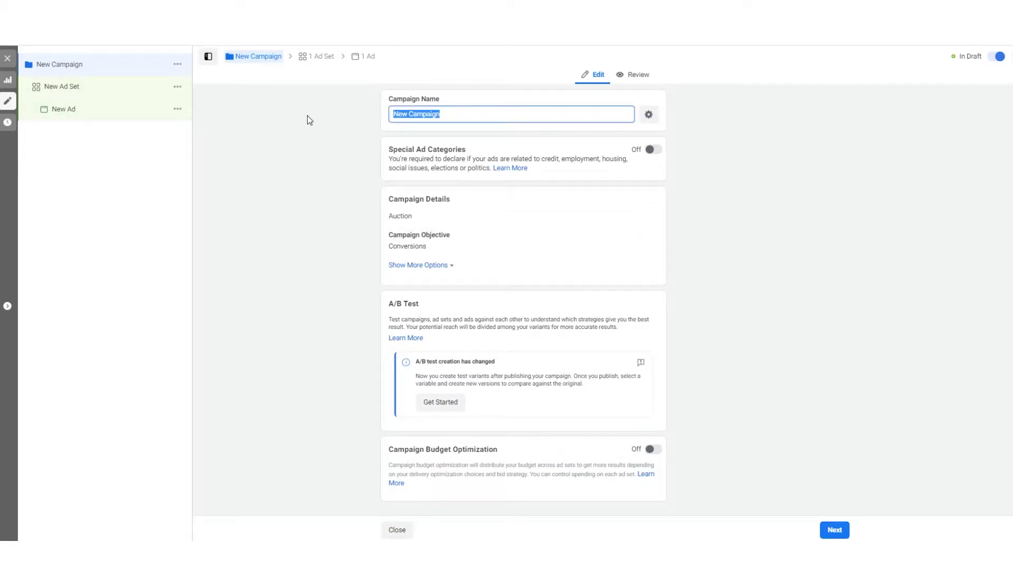
text(DRA - Reflex Ball)
click(790, 195)
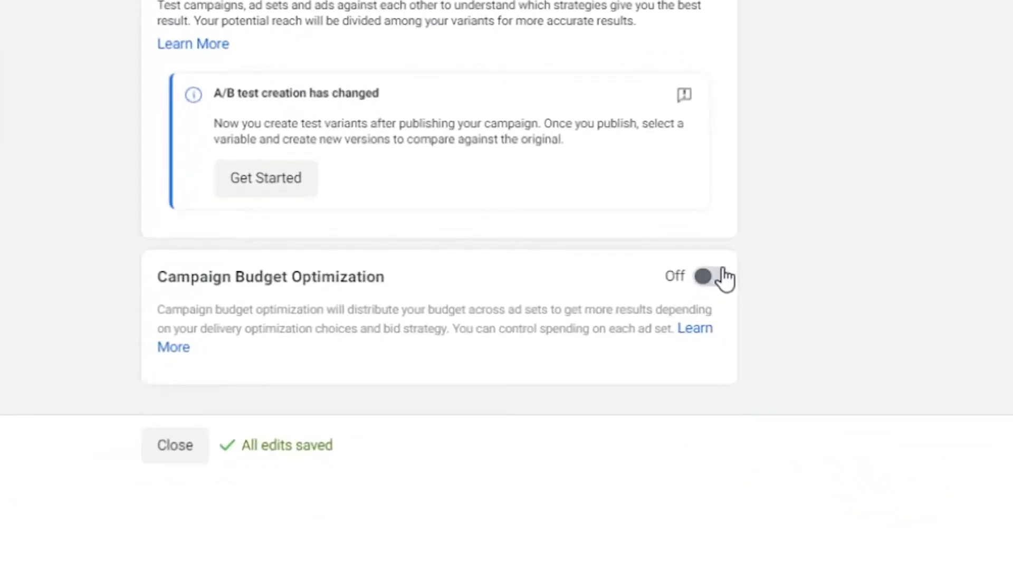
Turn on Campaign Budget Optimization and set the daily campaign budget to $50.
click(658, 449)
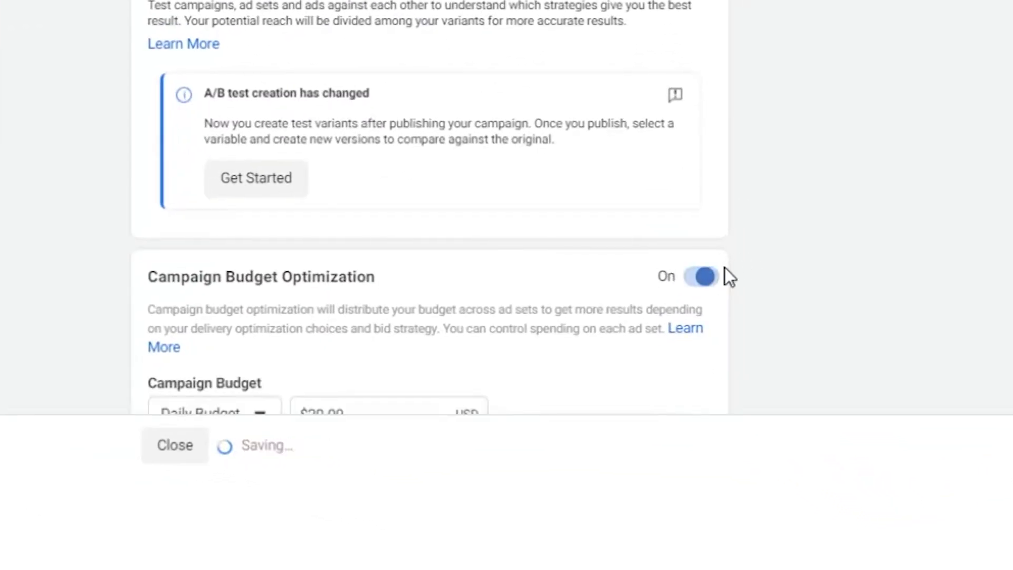
scroll(918, 53, down, 3)
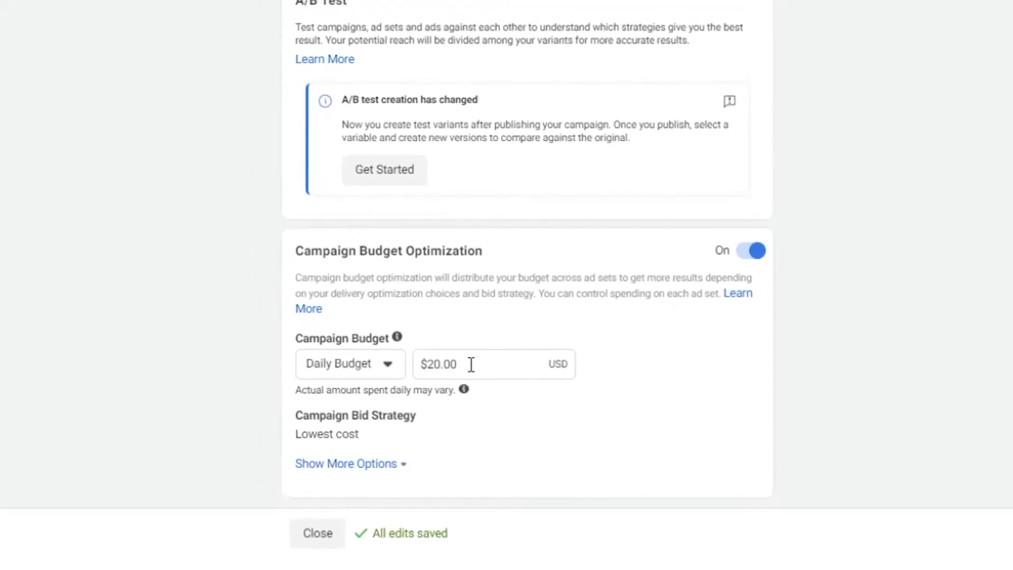
drag(491, 364, 376, 377)
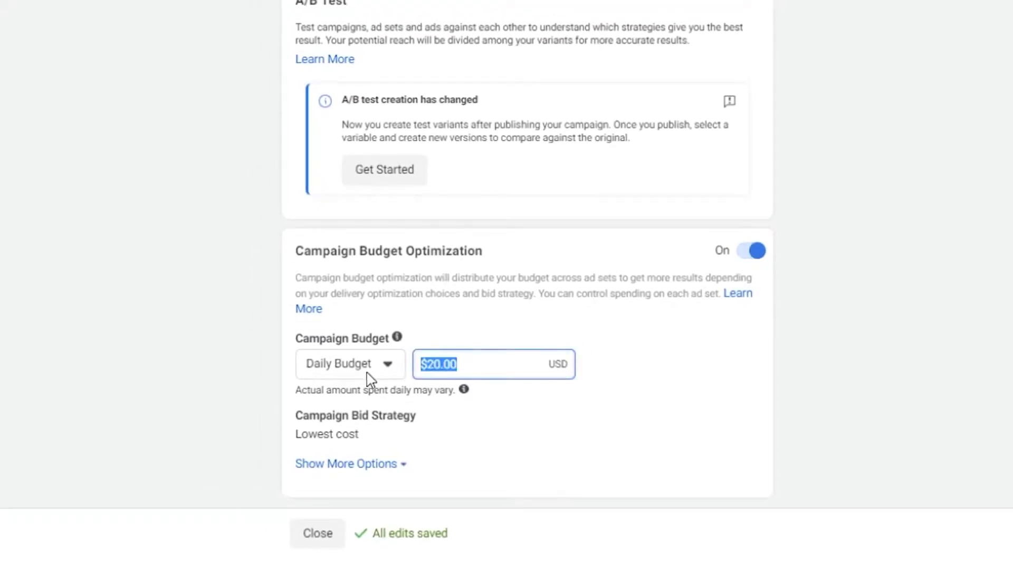
text(50)
click(915, 357)
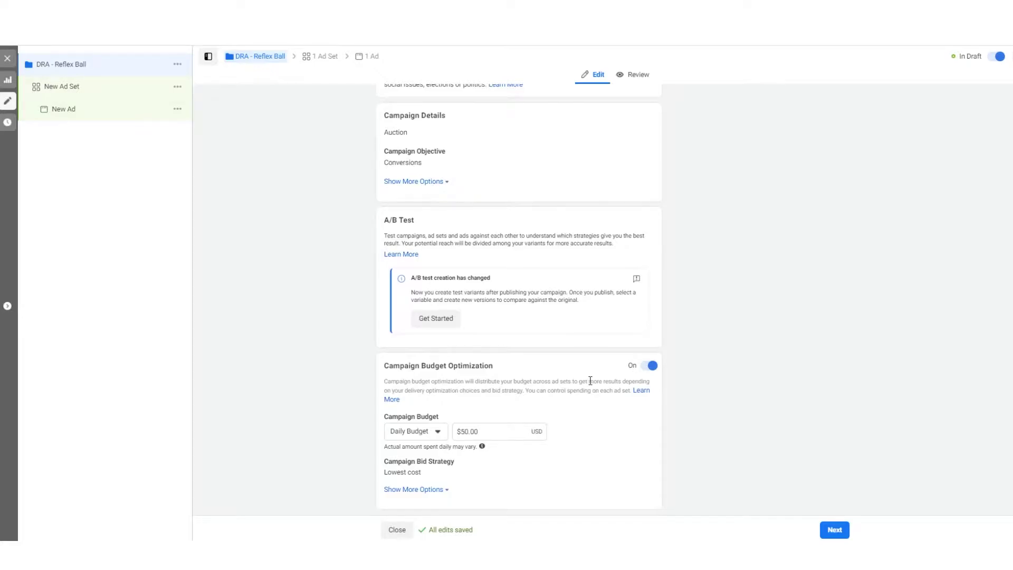
Open the new ad set and enable Dynamic Creative for it.
click(105, 94)
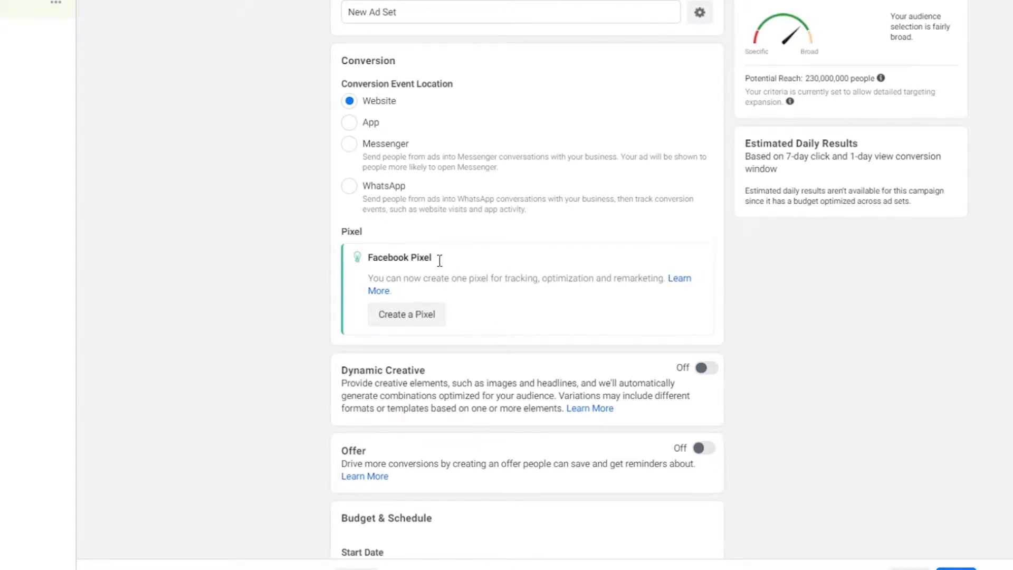
scroll(656, 277, down, 2)
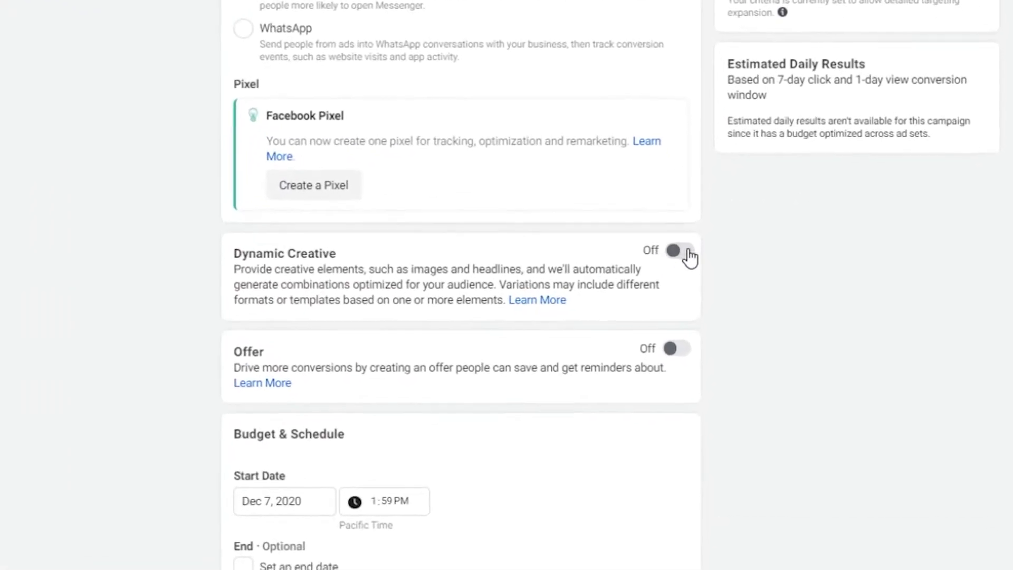
click(706, 294)
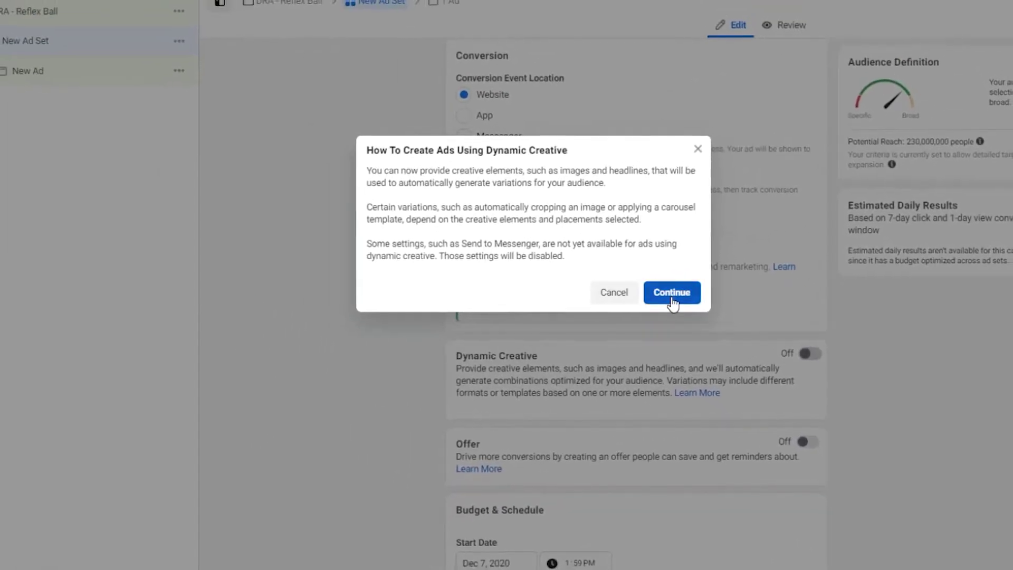
click(504, 171)
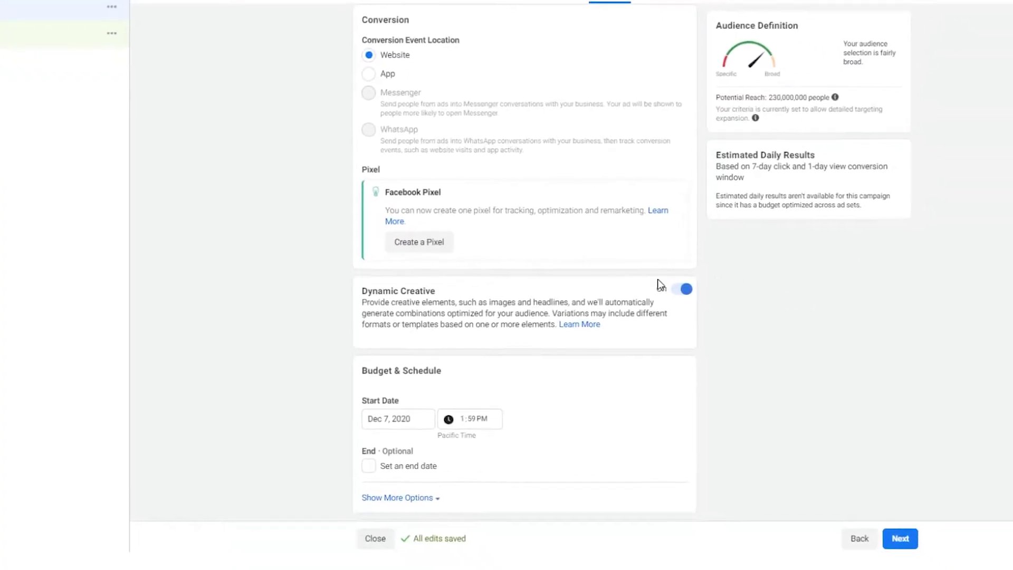
Schedule the ad set to start on Dec 8, 2020 at 12:00 AM.
scroll(482, 401, down, 1)
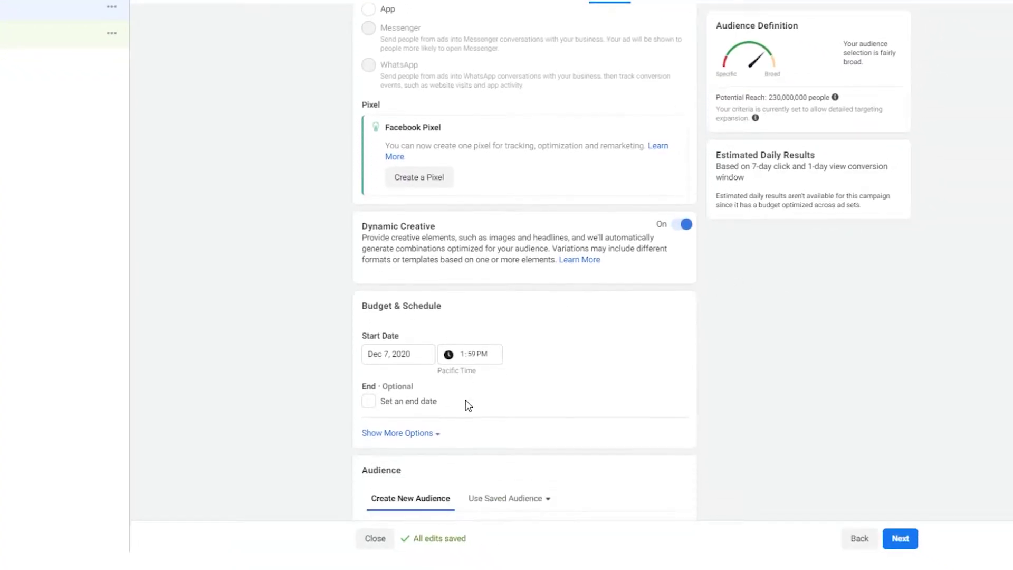
click(387, 356)
click(415, 426)
click(462, 361)
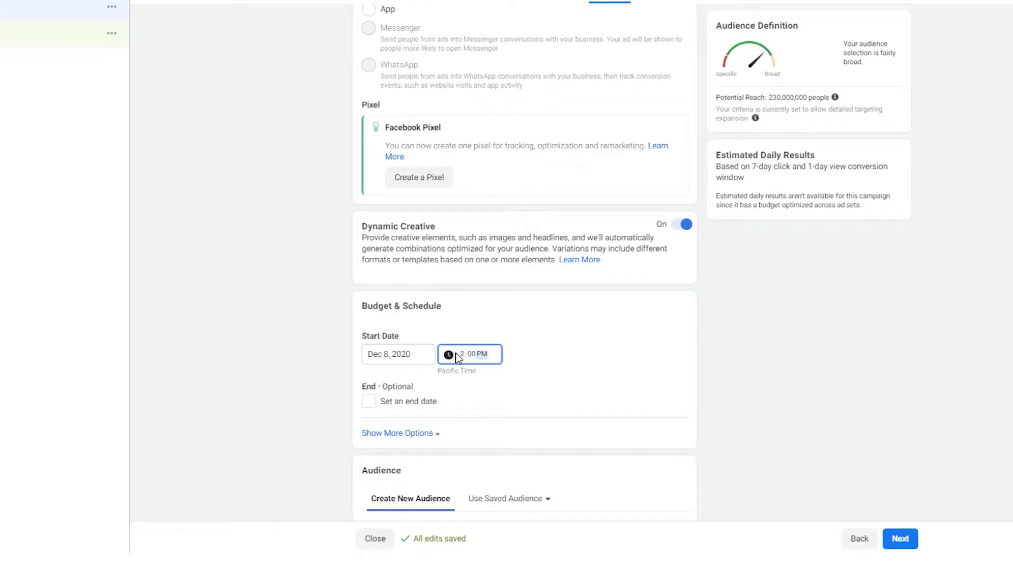
text(a)
click(464, 356)
click(685, 357)
Try an ad set spend limit with a daily minimum of 5 USD, and disable the limit again.
scroll(507, 371, down, 3)
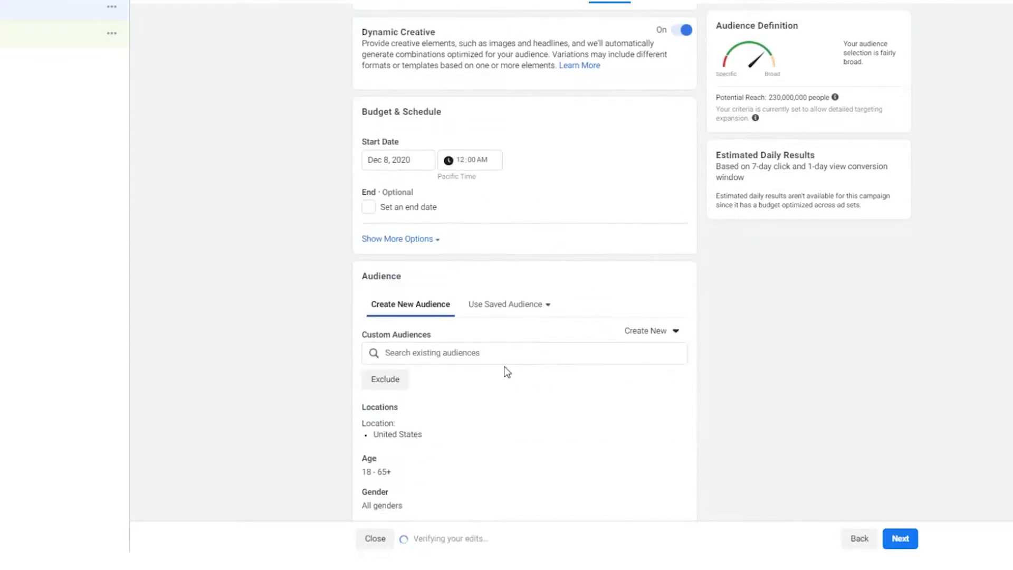
click(434, 242)
click(670, 252)
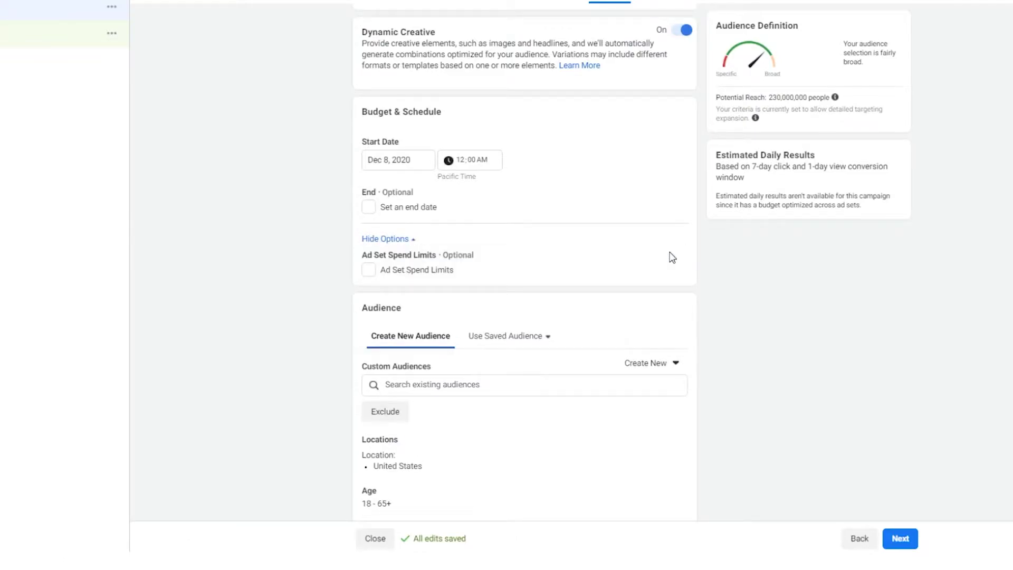
click(369, 270)
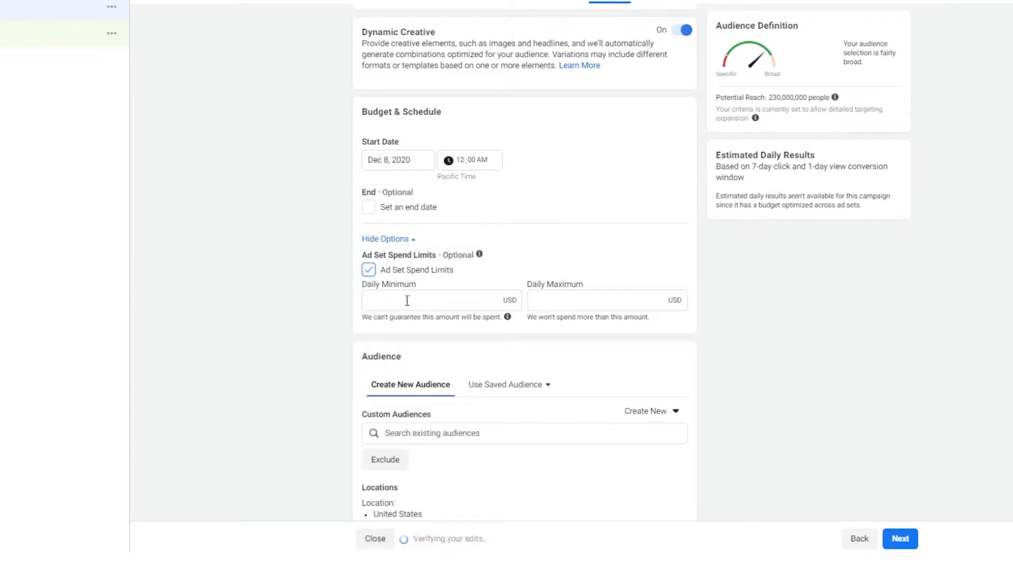
click(413, 300)
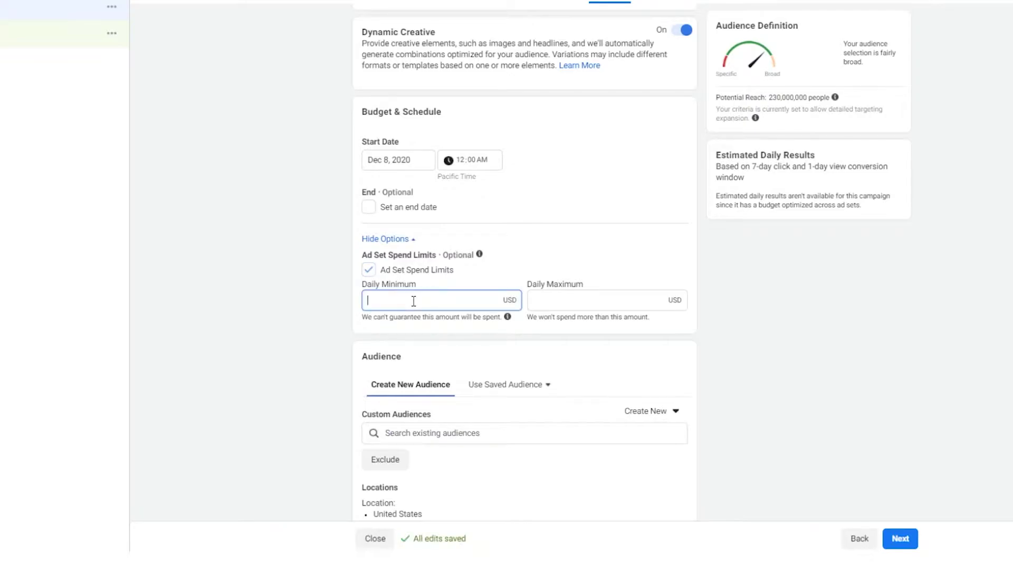
text(5)
click(847, 347)
double_click(413, 299)
click(369, 270)
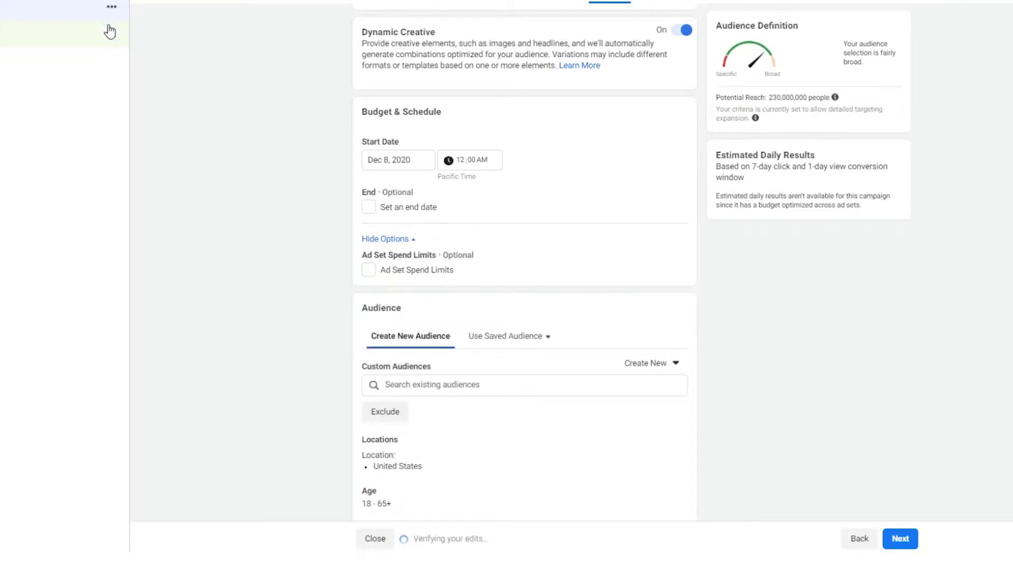
Edit the audience's detailed targeting and disable Detailed Targeting Expansion.
scroll(546, 343, down, 4)
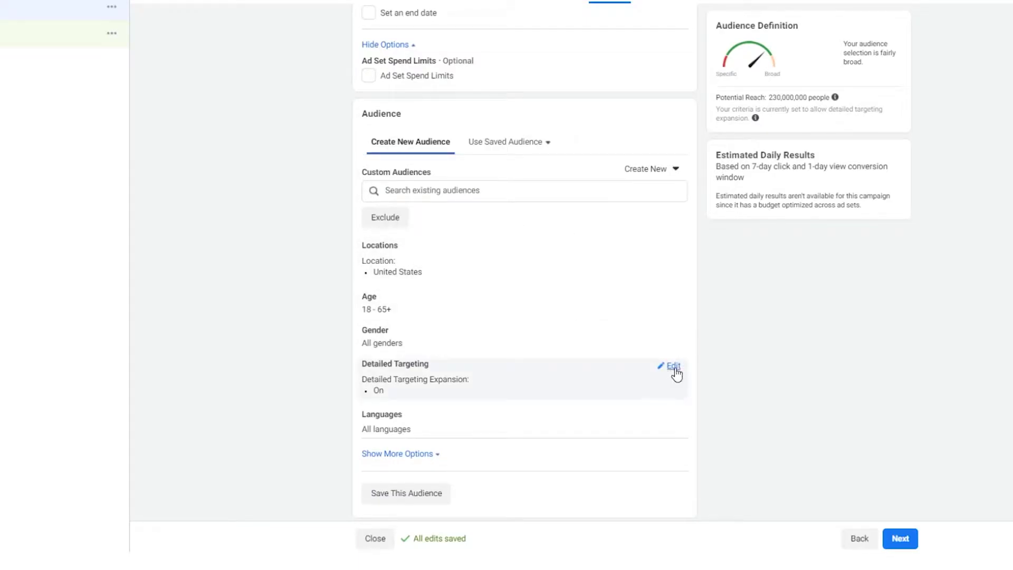
click(674, 367)
click(366, 458)
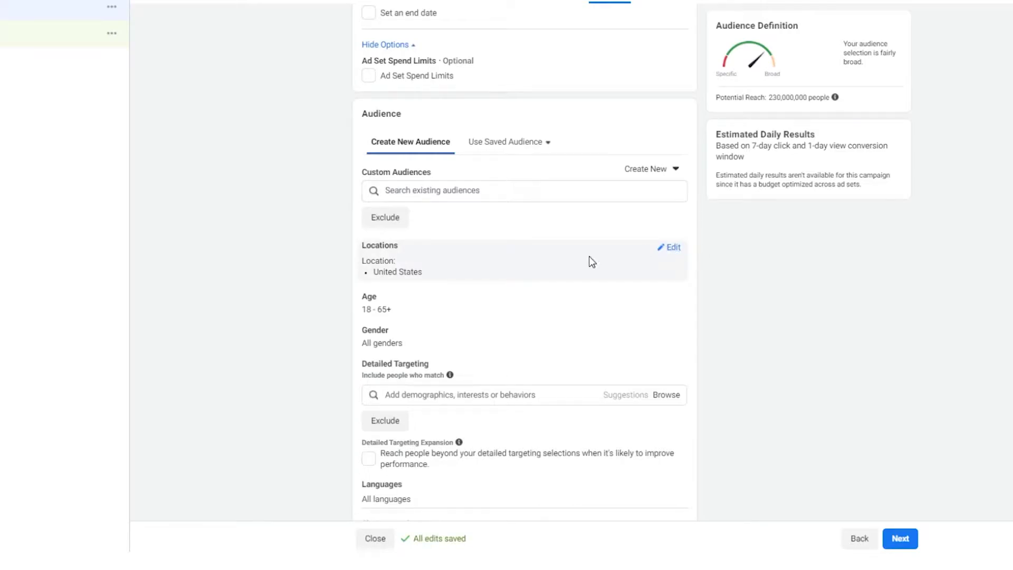
Show the additional Optimization & Delivery options and set the conversion window to 7 days click.
scroll(420, 330, down, 5)
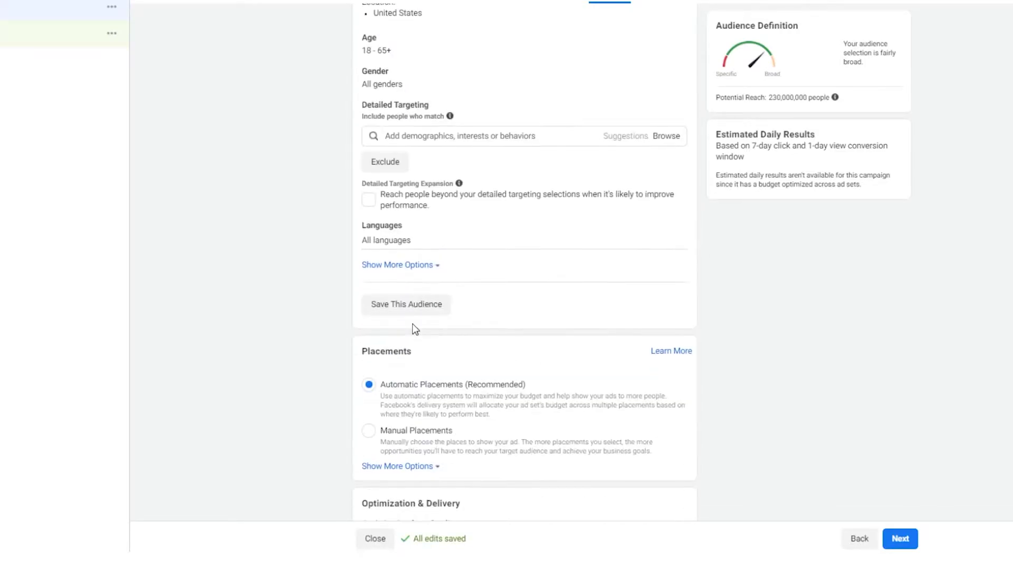
scroll(381, 386, down, 3)
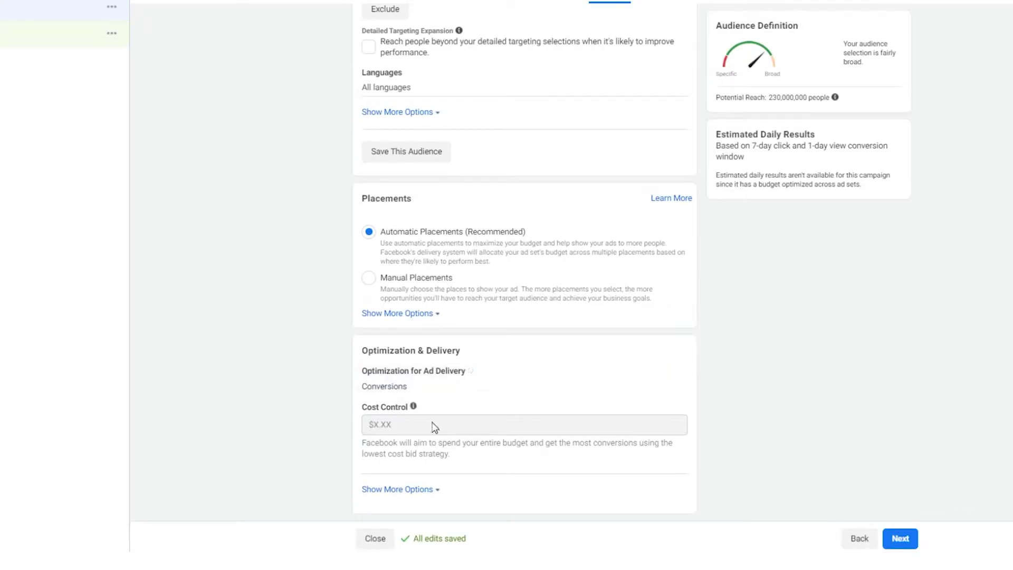
click(411, 490)
scroll(572, 417, down, 1)
mouse_move(579, 446)
click(669, 450)
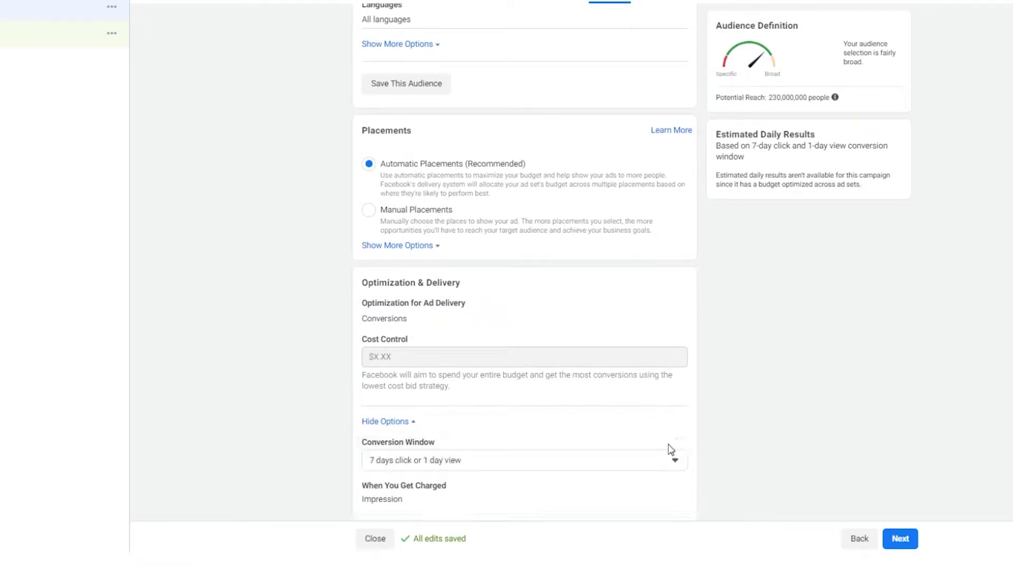
click(582, 463)
click(379, 374)
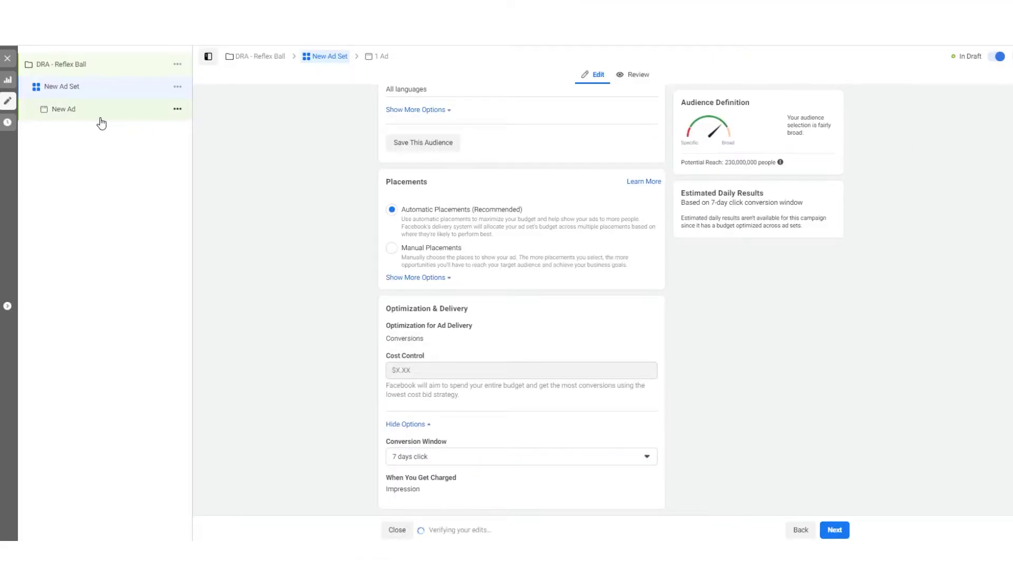
Open the new ad in the ad set and rename it "Dynamic Creative Ad".
click(20, 44)
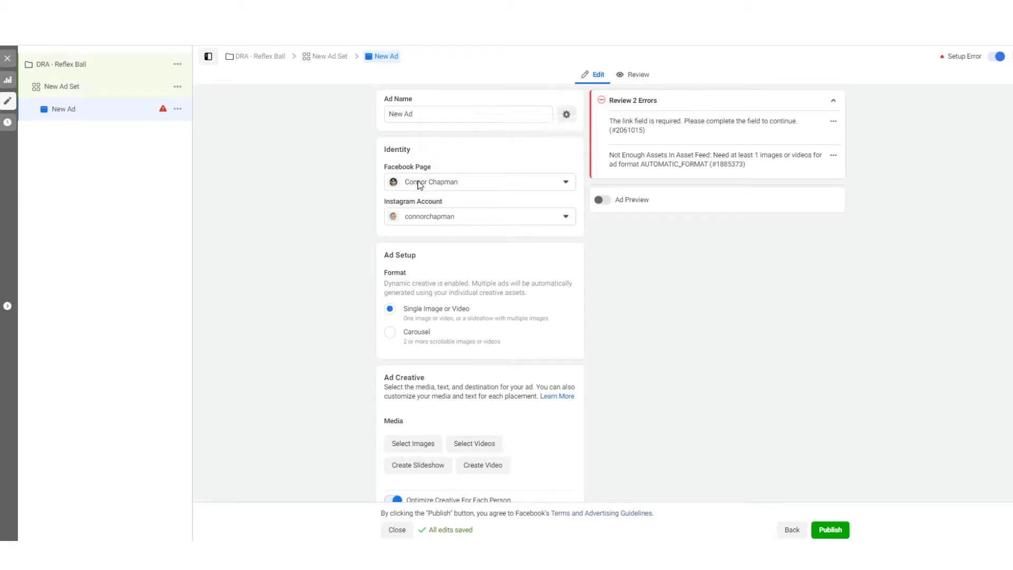
drag(442, 114, 314, 126)
text(Dynamic )
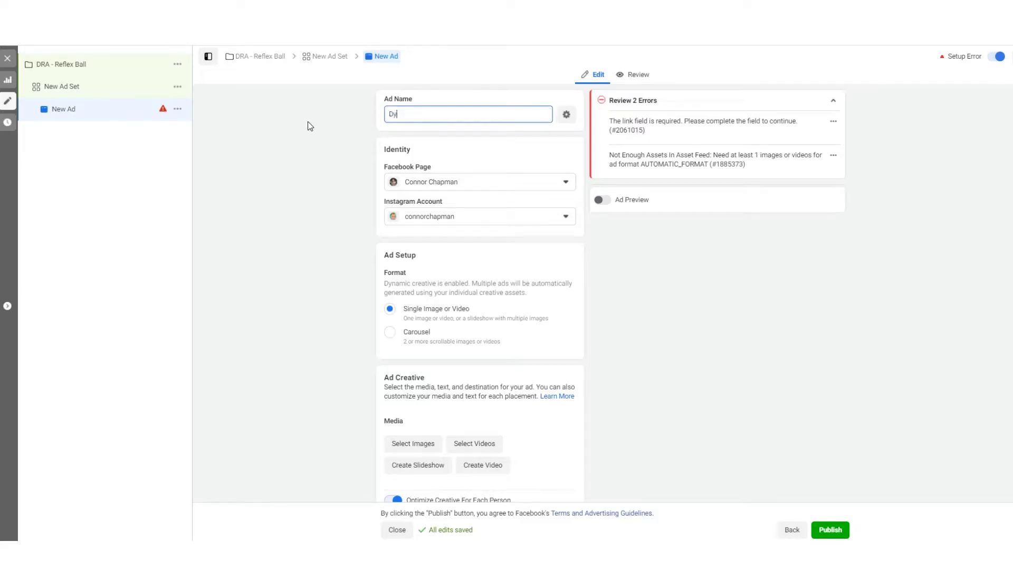
text(Creative)
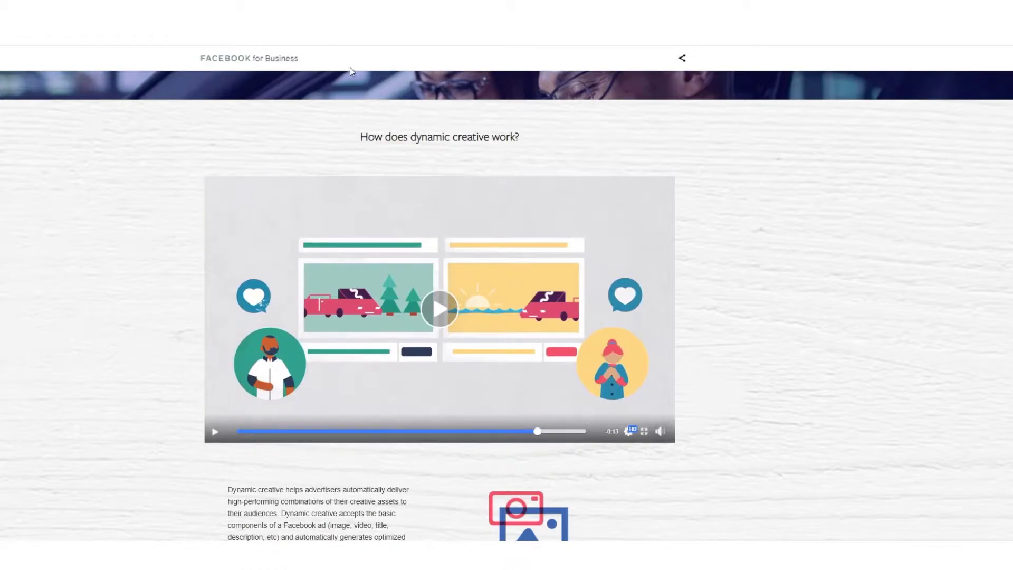
Add four images to the ad creative's media.
scroll(640, 197, down, 6)
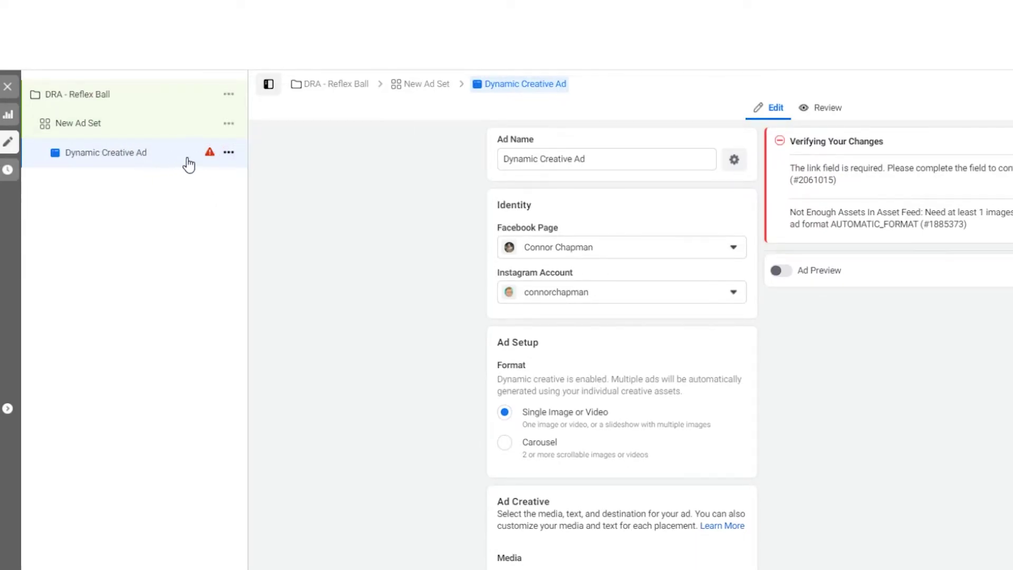
scroll(742, 457, down, 4)
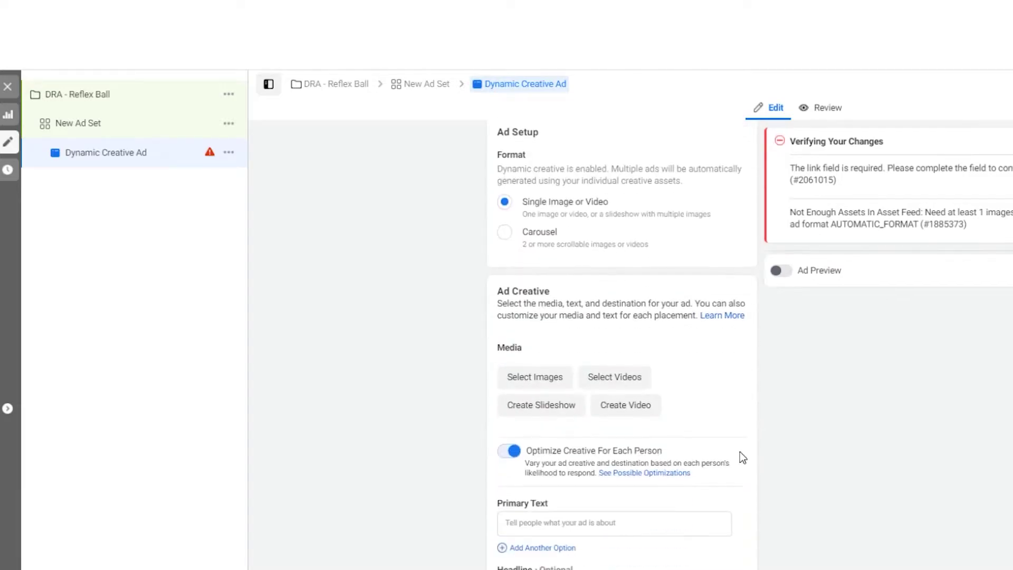
click(555, 384)
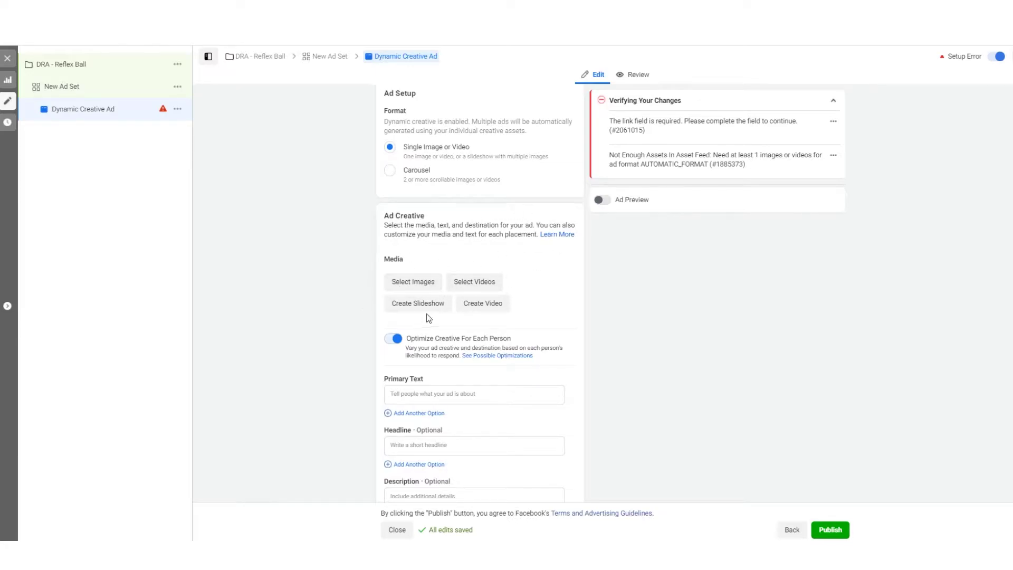
click(431, 282)
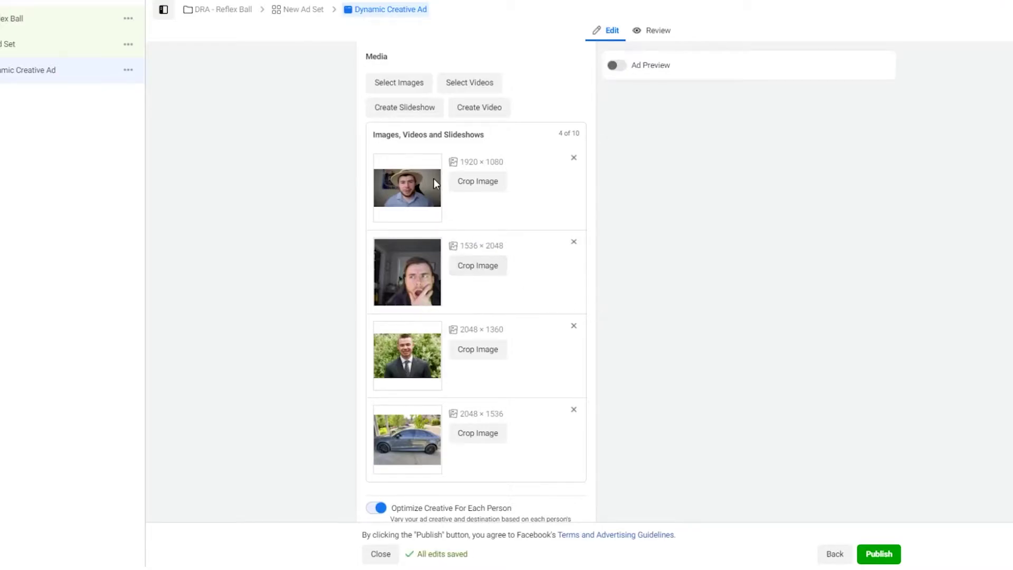
Turn on Ad Preview for the dynamic creative ad.
scroll(401, 248, up, 1)
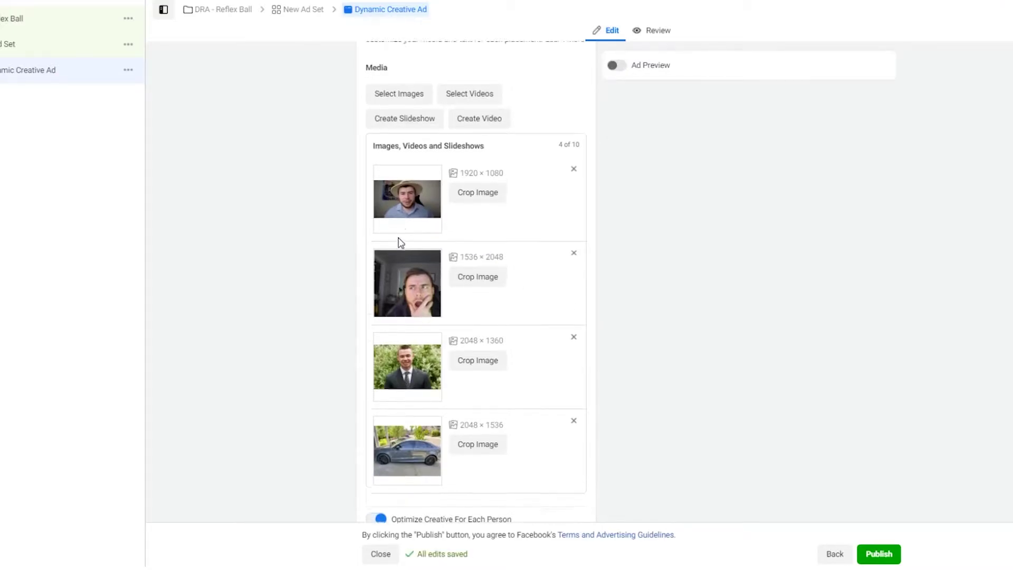
click(617, 66)
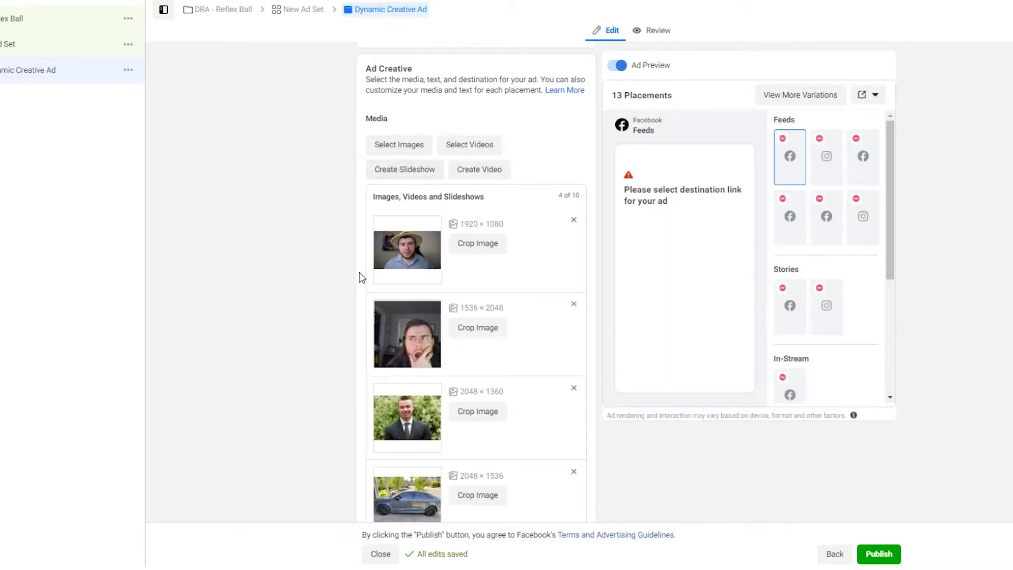
scroll(361, 277, down, 4)
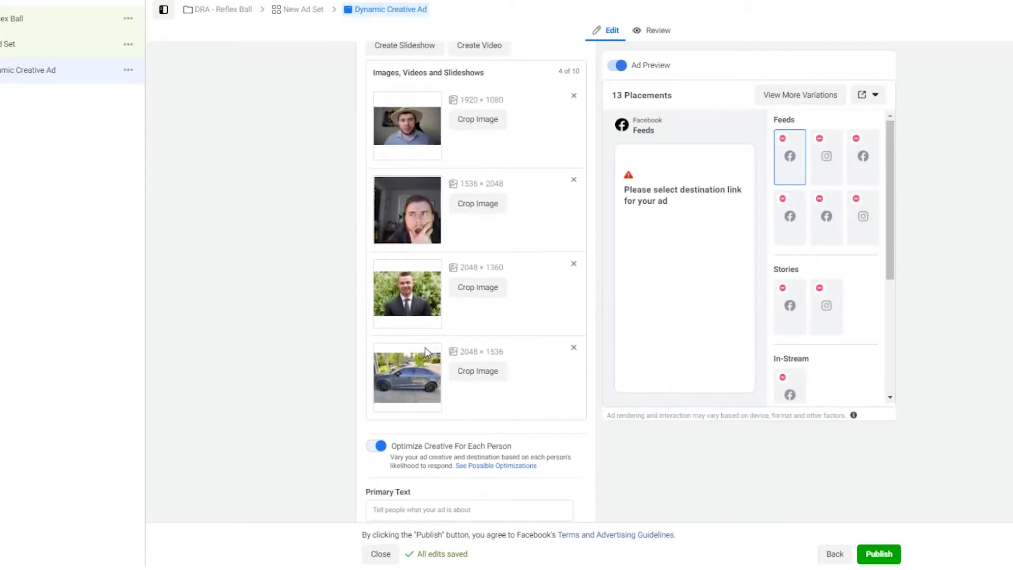
Enter "10% Off Claim Your Discount Code Today!" as the ad's first primary text, followed by a blank line.
scroll(422, 349, down, 4)
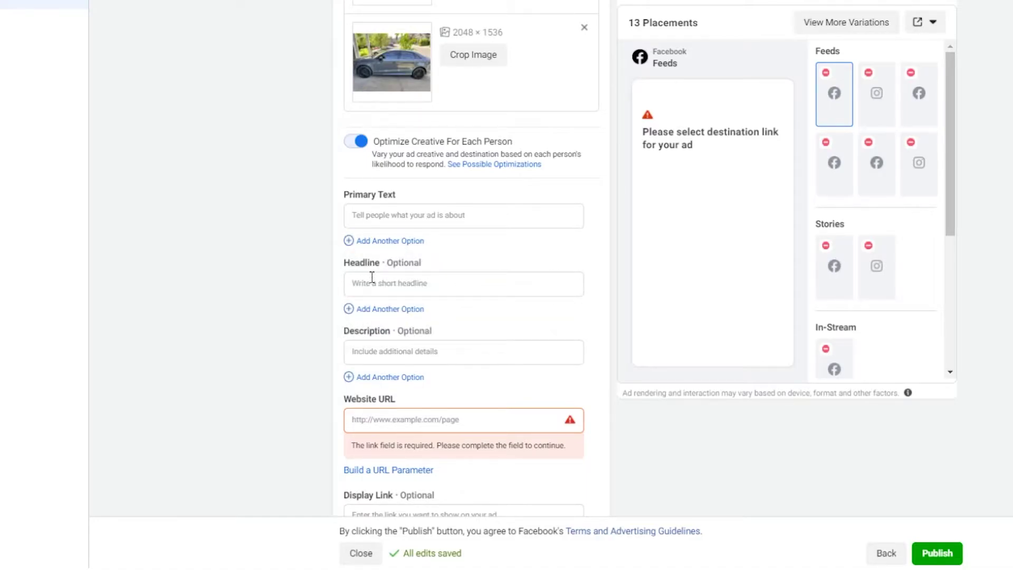
click(380, 218)
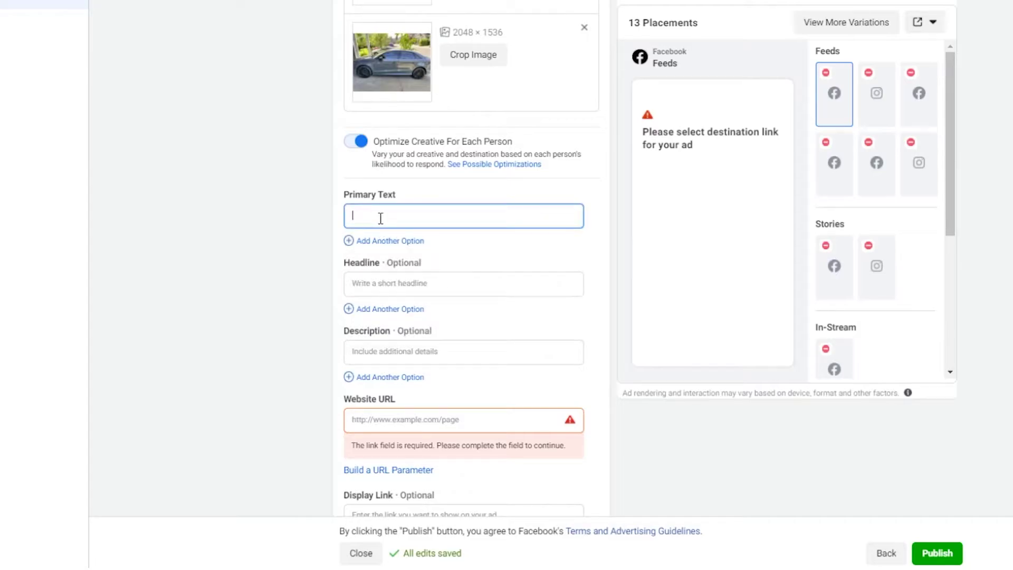
text(10% Off Claim Your Discount Code)
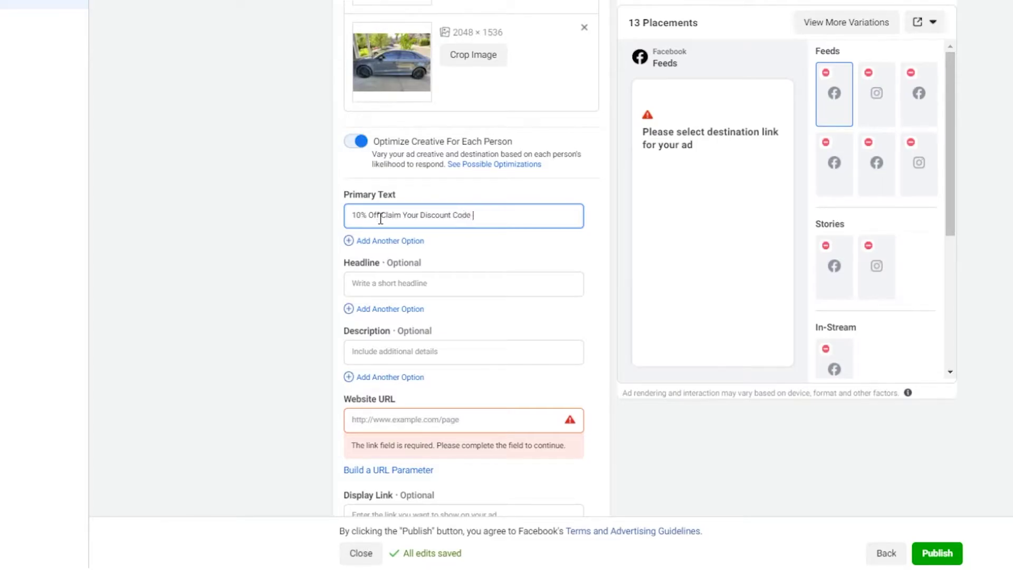
text( Today!)
key(Return)
key(Return)
text(Link )
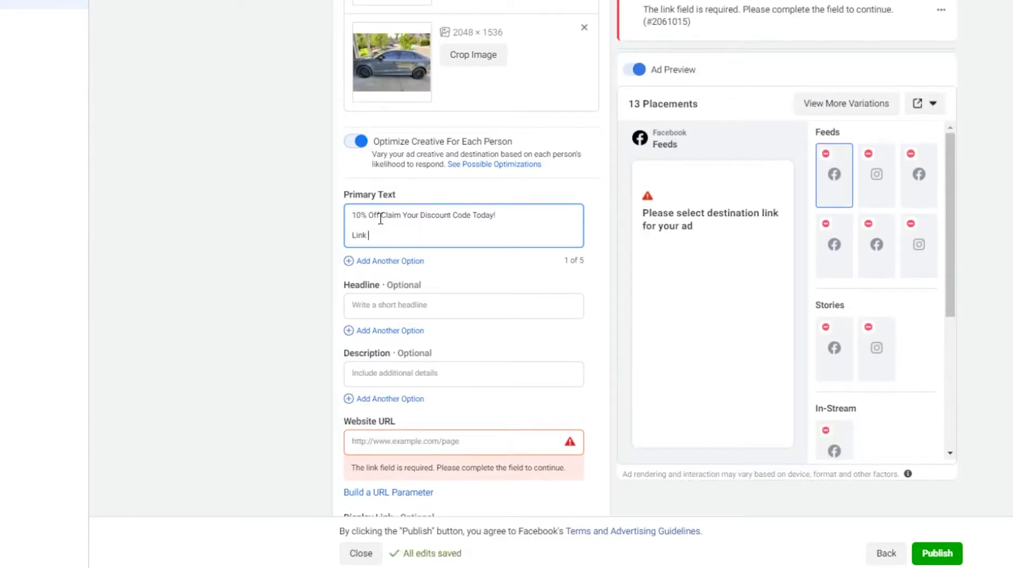
text(--> Shop)
key(BackSpace)
key(BackSpace)
key(BackSpace)
key(BackSpace)
key(BackSpace)
key(BackSpace)
key(BackSpace)
key(BackSpace)
key(BackSpace)
key(BackSpace)
key(BackSpace)
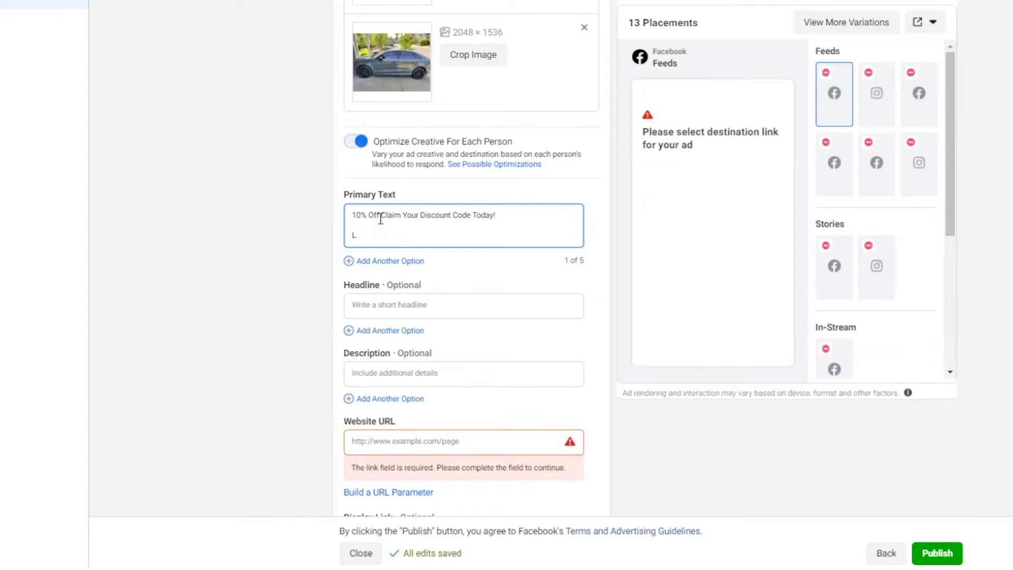
key(BackSpace)
key(BackSpace)
End the first primary text with "Shop Now --> Link" and insert the line "Discount Code: SAVE10" above it.
text(Shop Now --> Link)
click(383, 222)
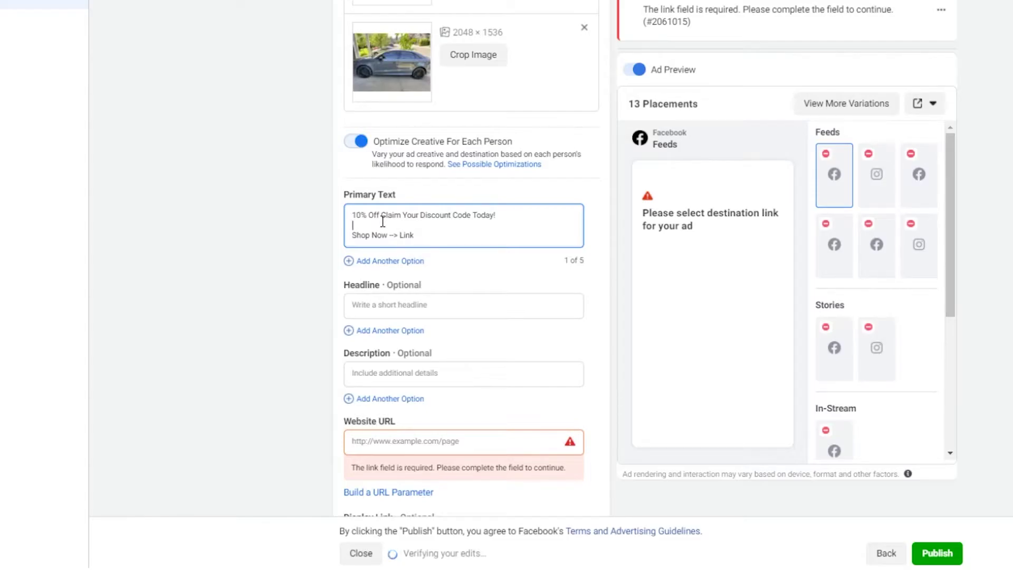
key(Return)
text(Discount Code: INSERT CODE)
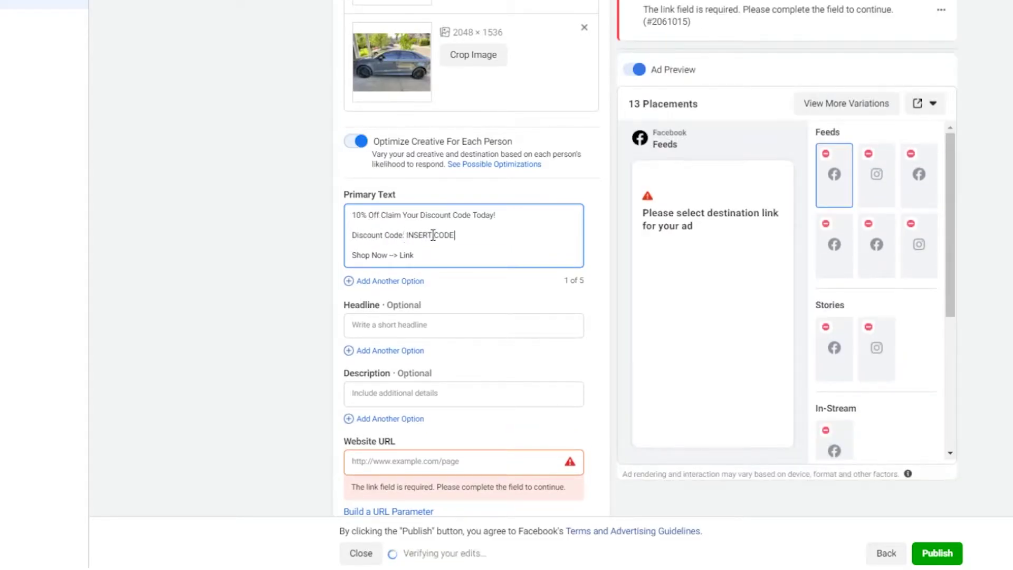
drag(457, 237, 407, 239)
text(S)
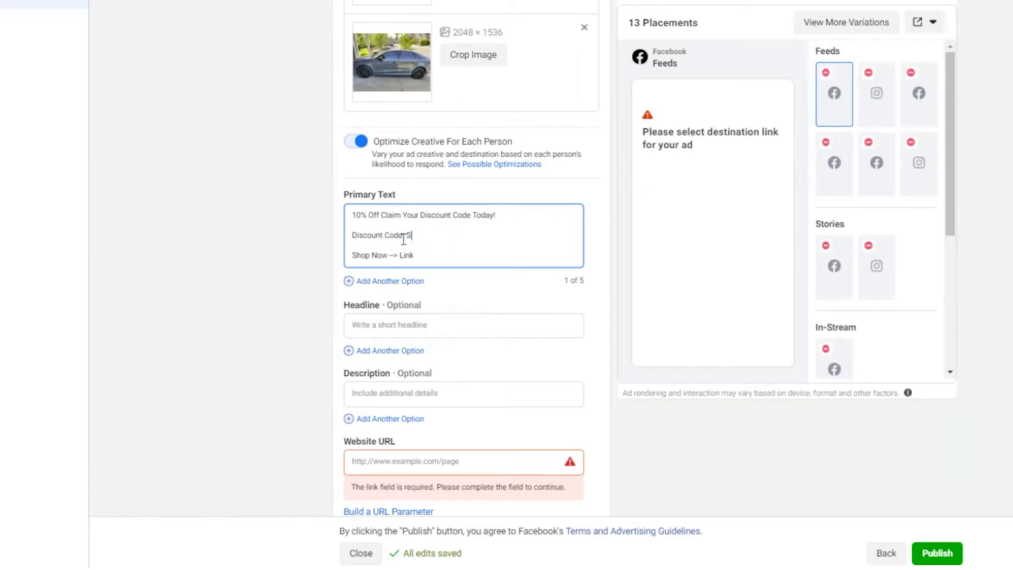
text(AVE10)
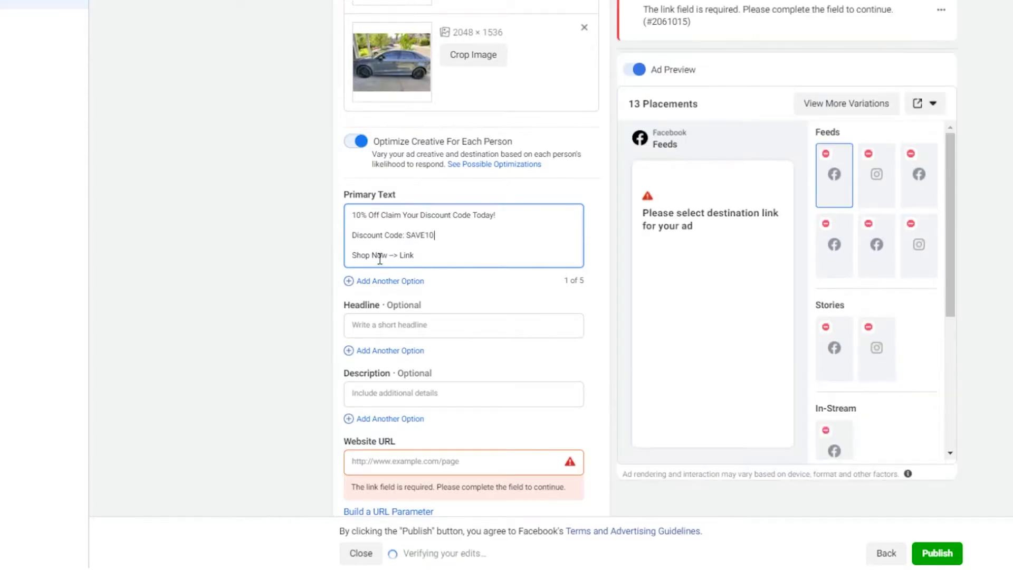
click(561, 184)
click(412, 324)
click(336, 243)
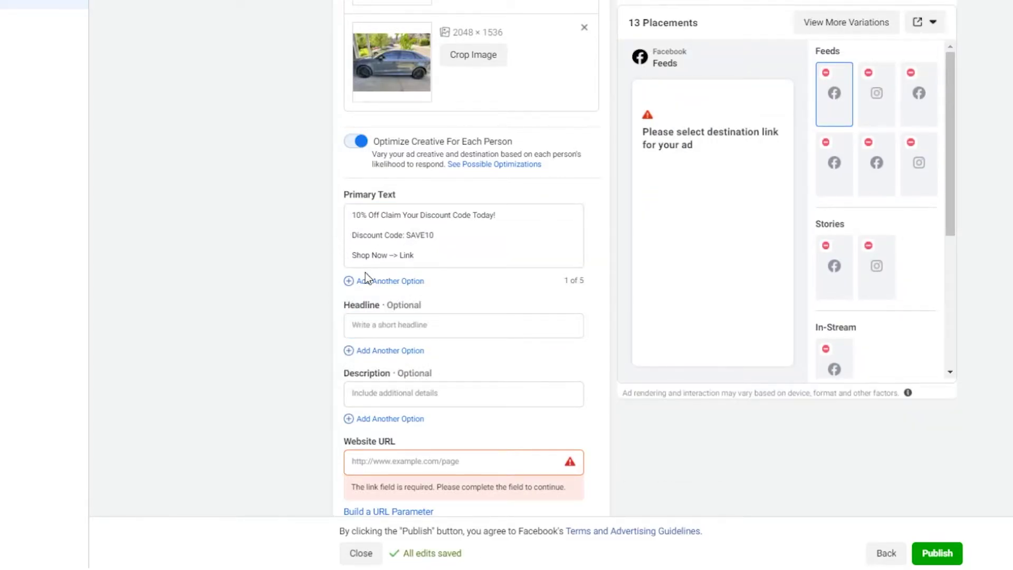
Add a second primary text: "Don't forget to check out our custom reflex ball which is perfect to keep kids entertained for hours on end! Shop Now--> link".
click(351, 282)
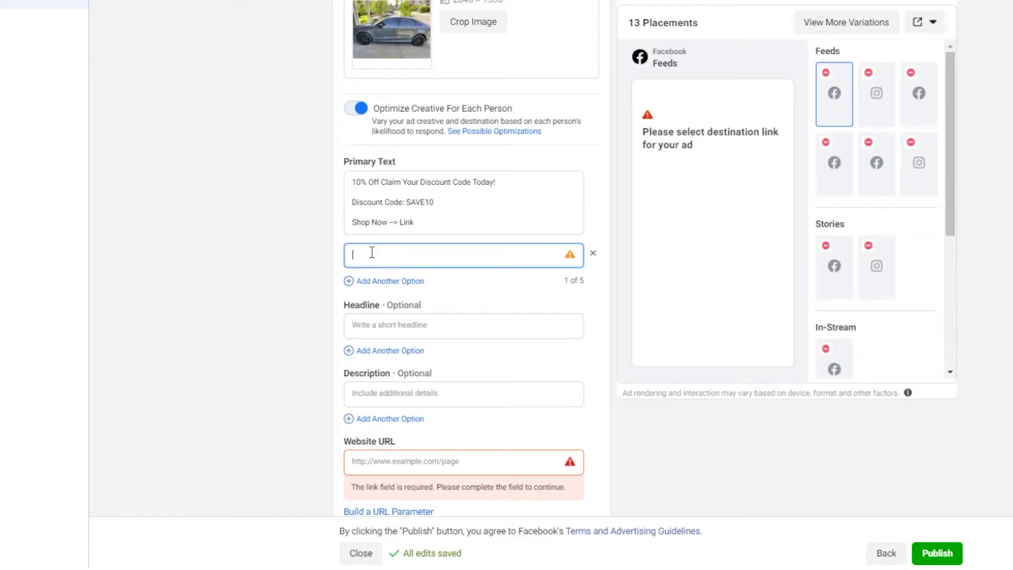
text(Don't forget to check out our custom reflex ball which is perfect to keep kids entertained for hours on end!  Shop Now-->)
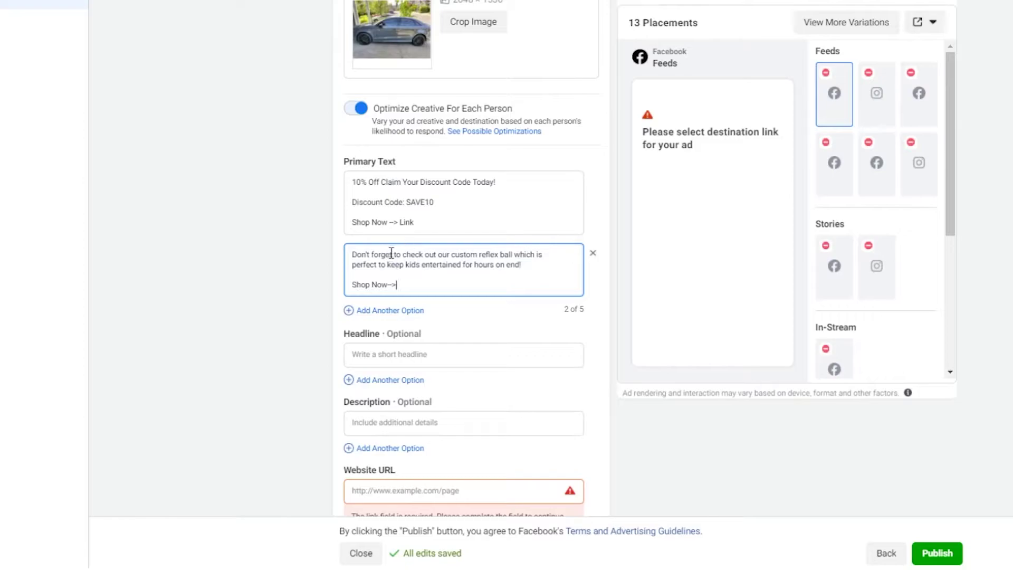
click(365, 312)
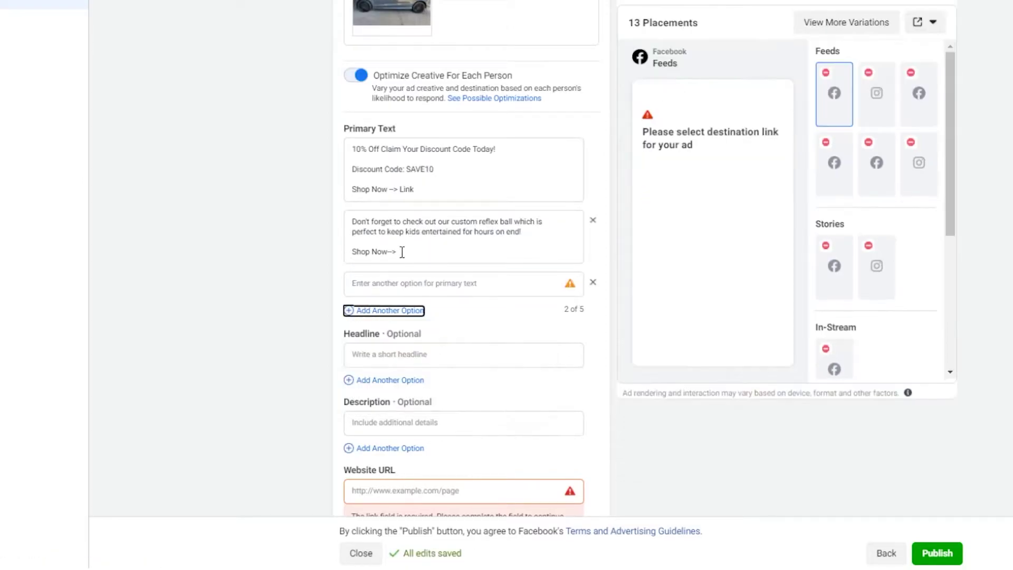
text(link)
Fill the third primary text option with "Get Free Shipping When You Order Today!" and "Shop Now-->" on a separate line.
click(445, 283)
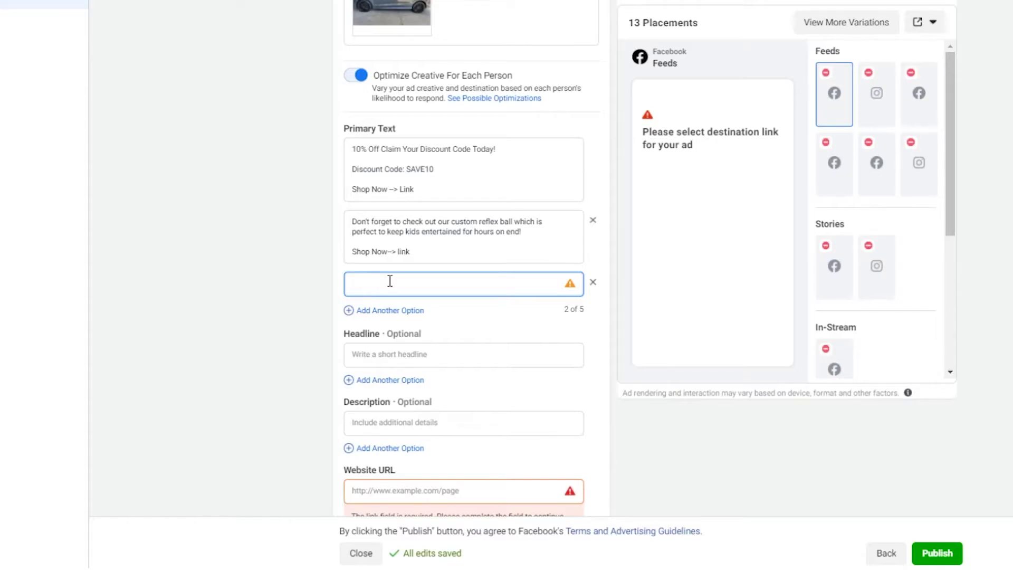
text(Get Free Shipping When You Order Today!  Shop Now-->)
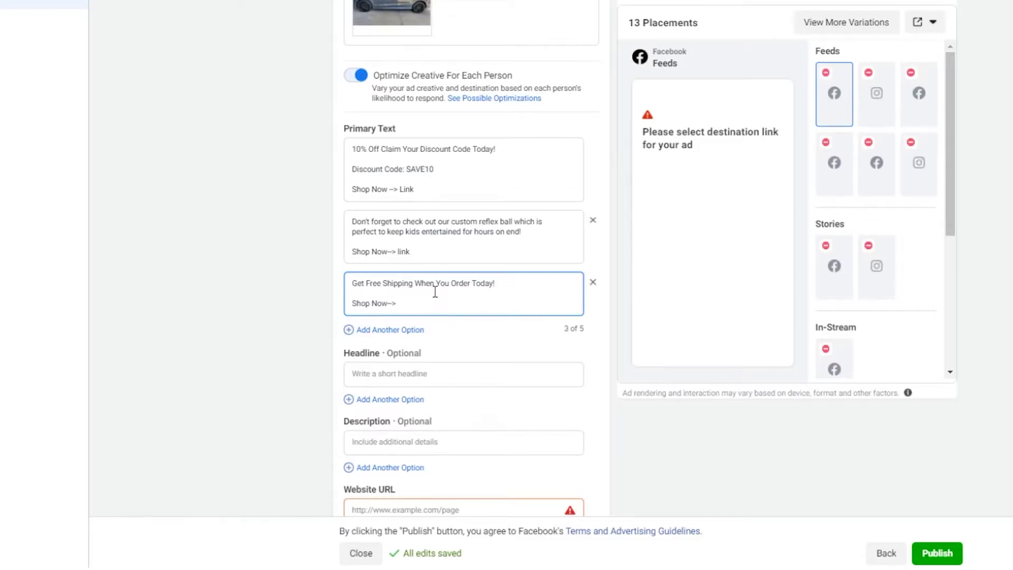
Replace the free-shipping line with "My son uses this reflex ball everyday and he's getting in shape!" plus the customer's name, and append "Link" after "Shop Now-->".
click(508, 283)
drag(508, 283, 348, 285)
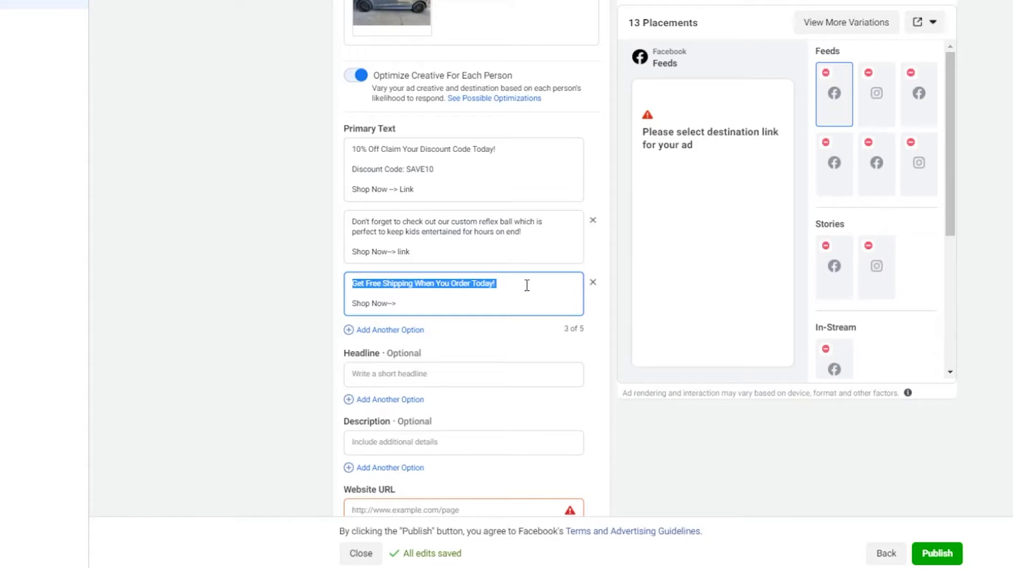
key(BackSpace)
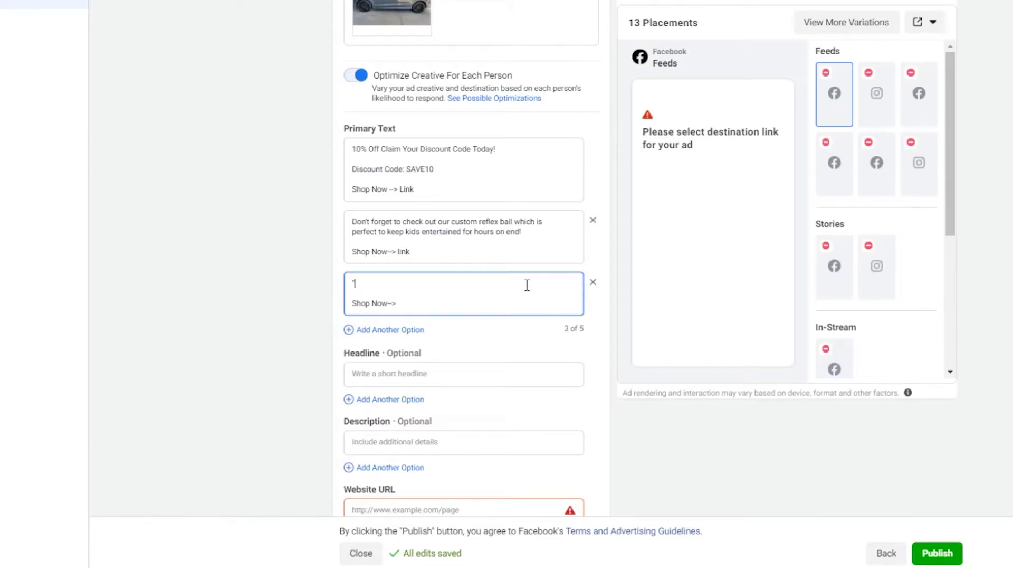
text("My son uses this reflex ball everyday and he's getting in shape!" - Sherry T.)
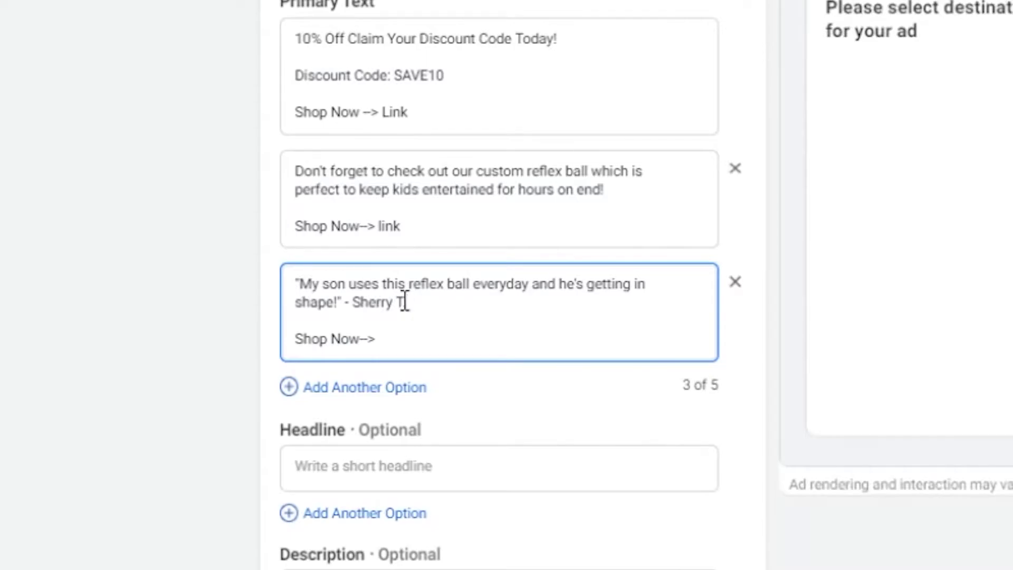
click(400, 338)
text(Link)
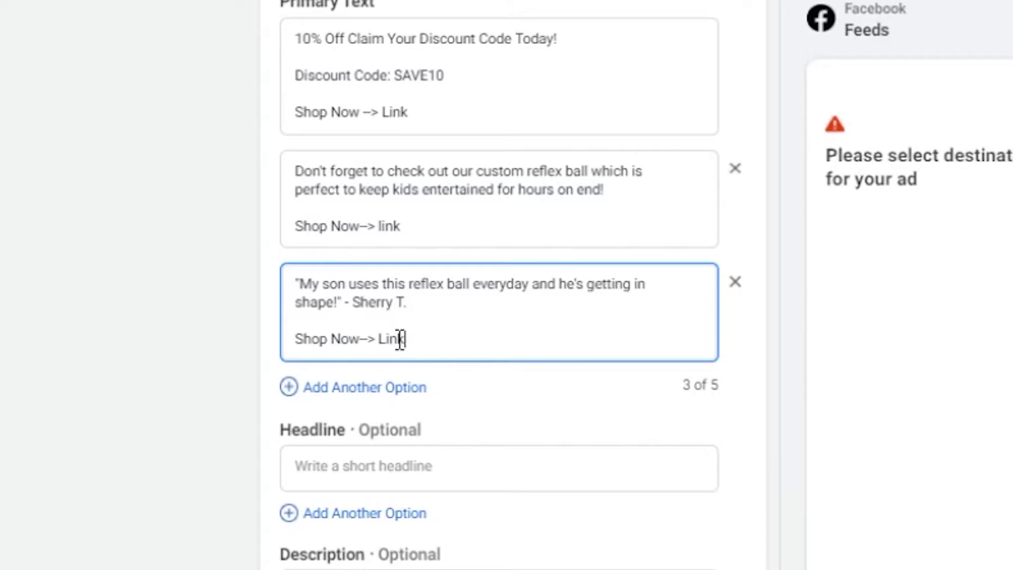
click(106, 373)
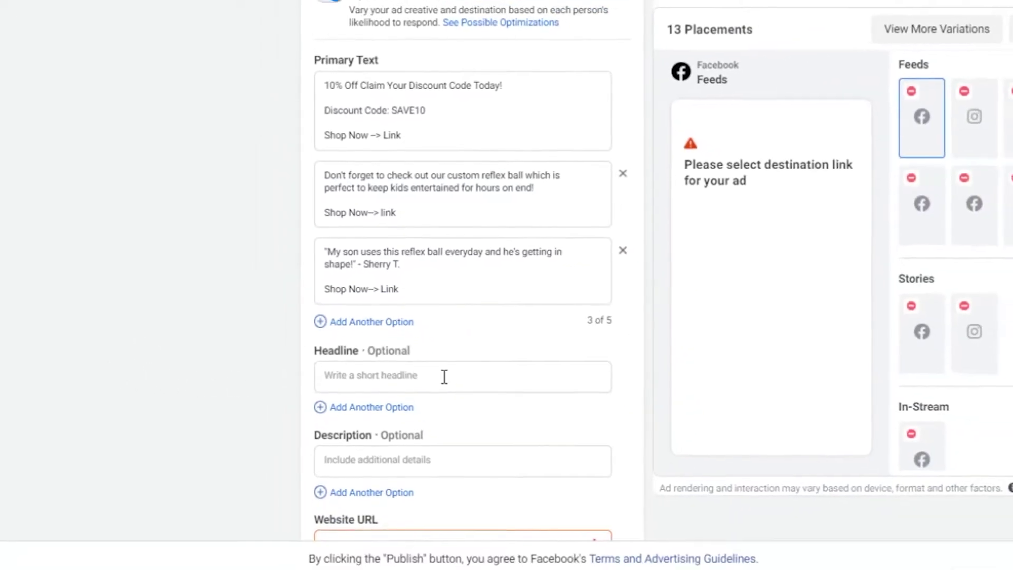
Enter the headline "Reflex Ball" and add a second headline option "10,000 Happy Customers".
click(445, 377)
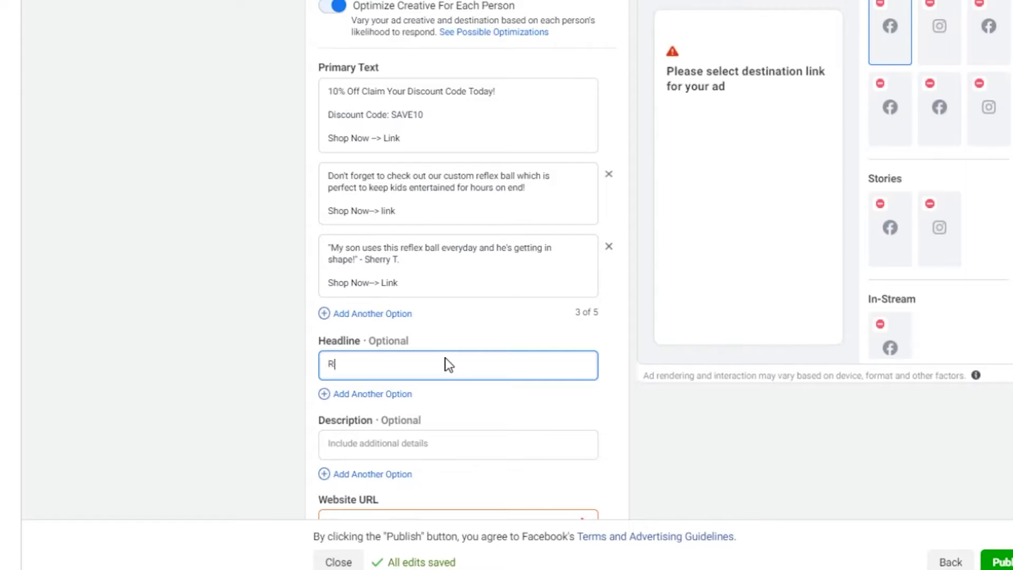
text(lex Ball)
click(338, 396)
click(380, 368)
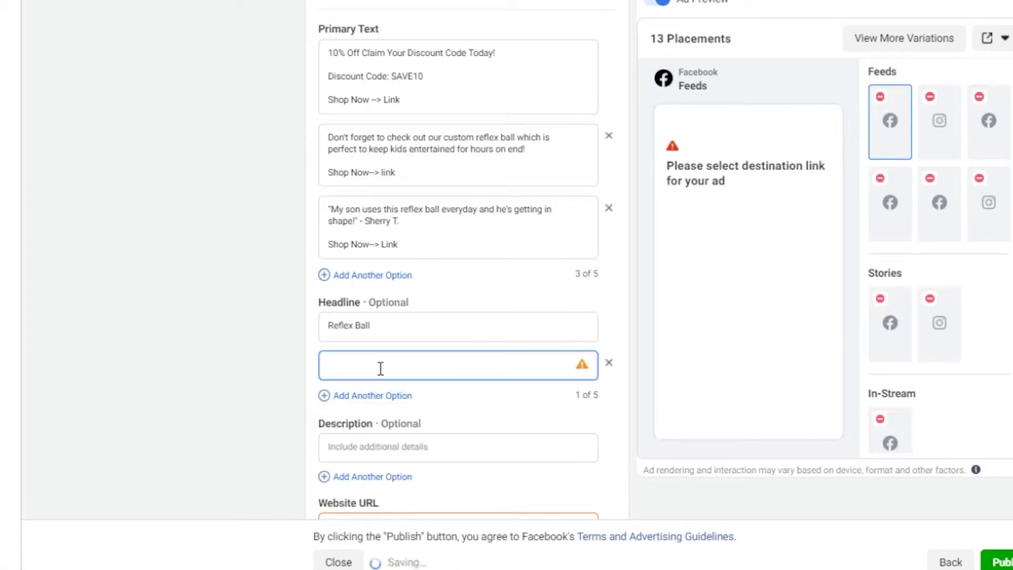
text(10,000)
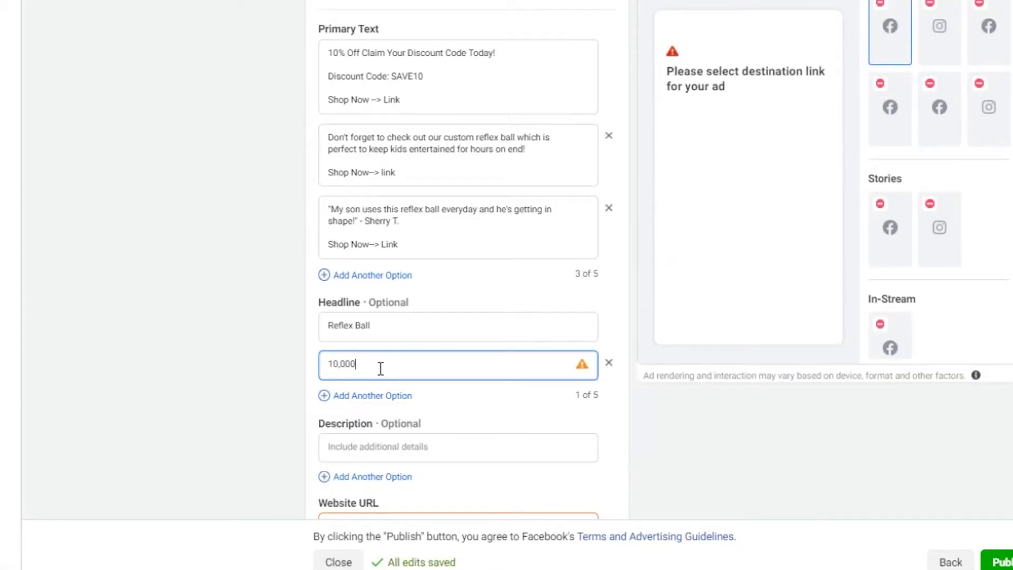
text( Happy Customers)
Add two more headline options, "Real Customer Reviews" and "React. Train. Get Healthy".
mouse_move(421, 311)
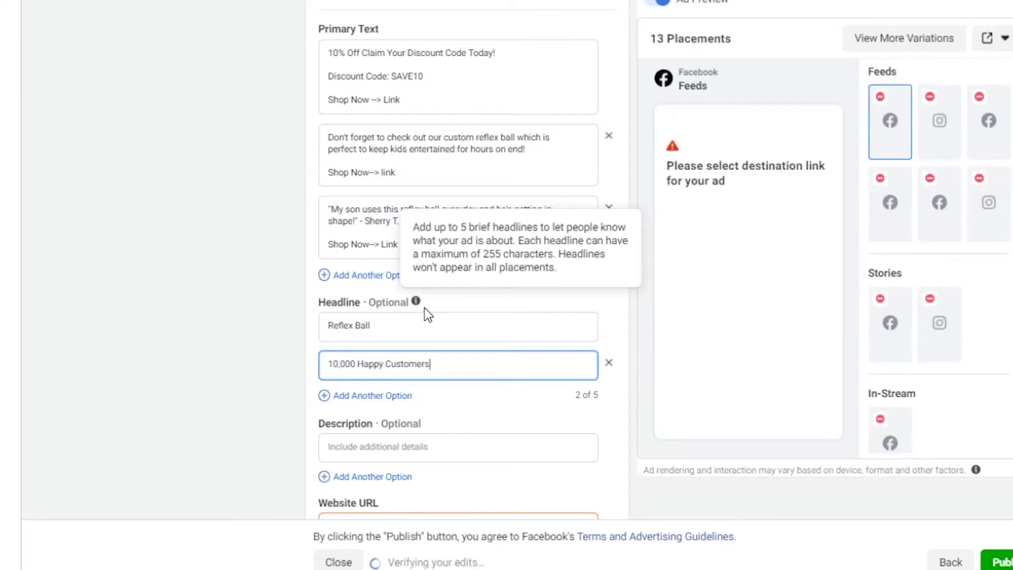
click(358, 400)
click(392, 364)
text(Real Customer Reviews)
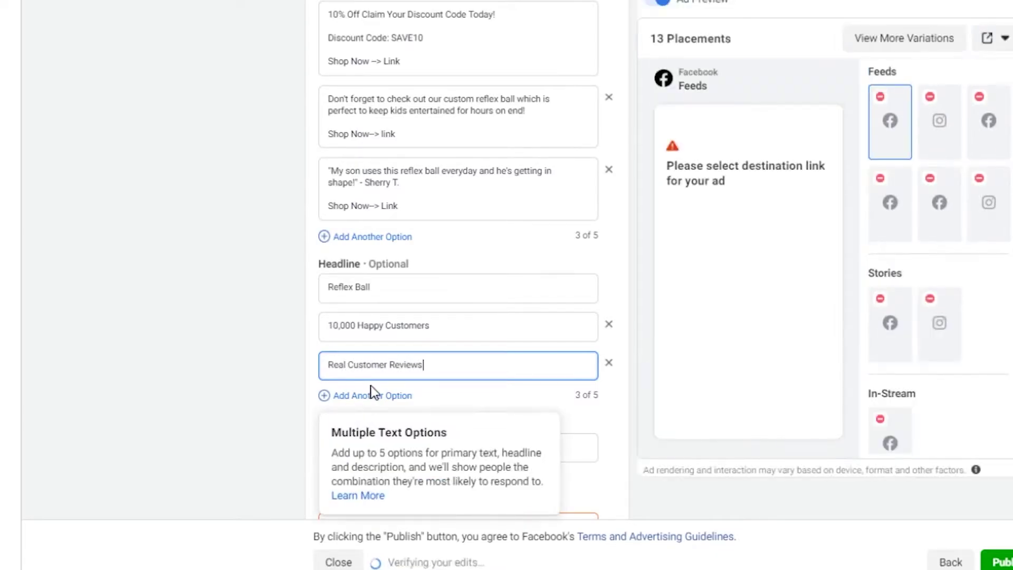
click(372, 393)
click(387, 363)
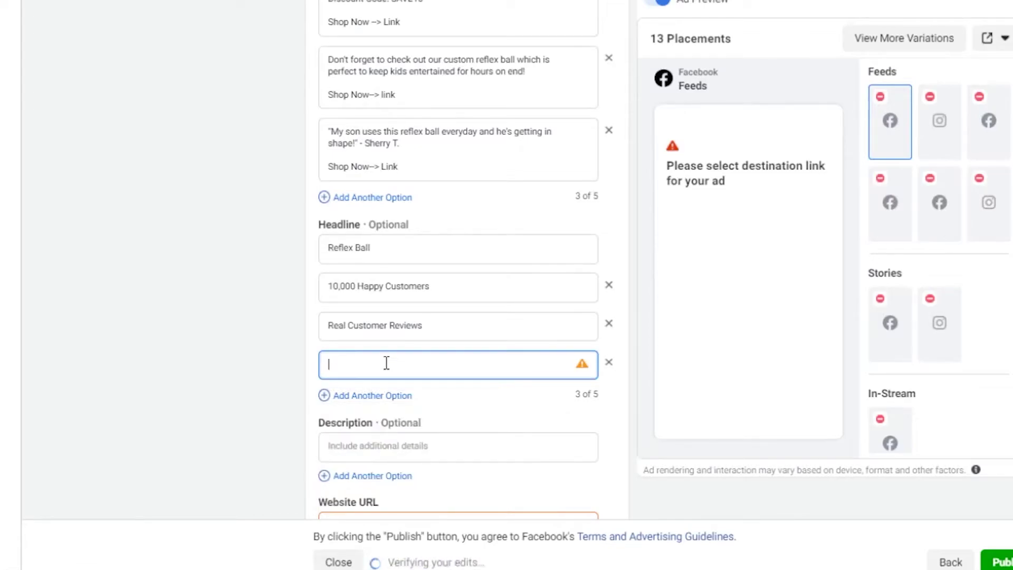
text(React. Train. Get Healthy)
click(236, 310)
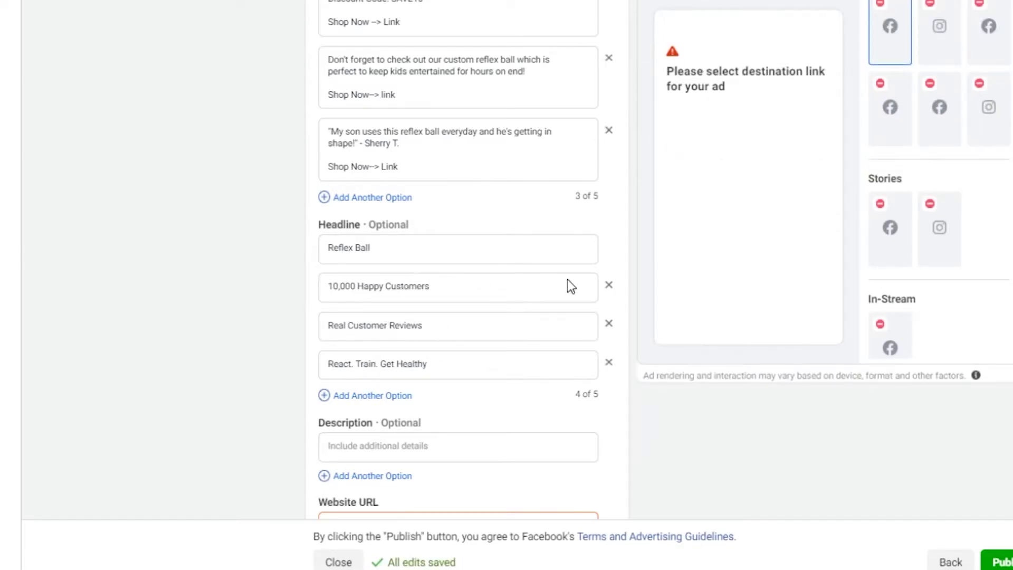
Remove the headline options "10,000 Happy Customers" and "Real Customer Reviews".
click(609, 287)
click(608, 288)
scroll(283, 131, up, 2)
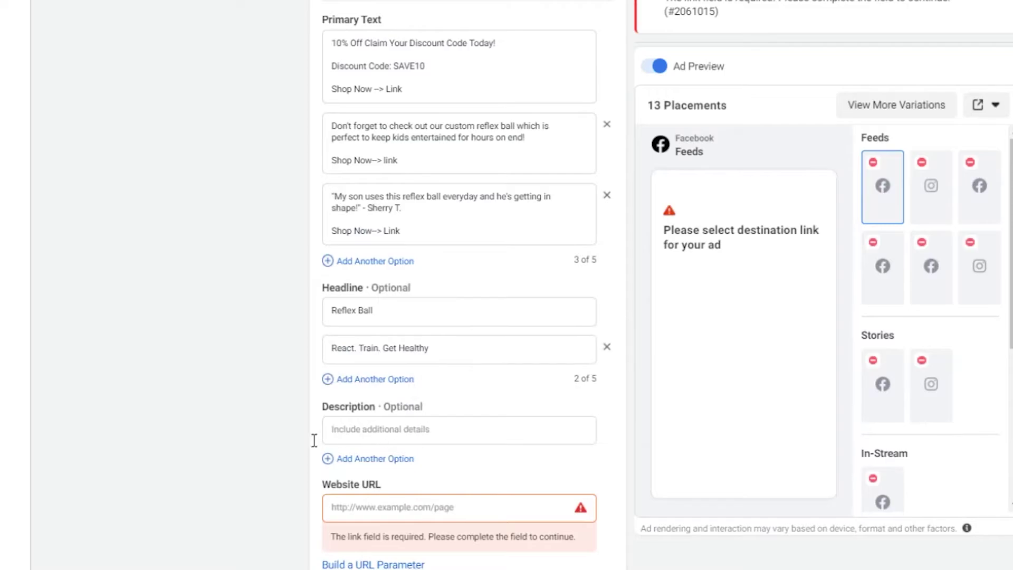
scroll(326, 439, down, 2)
click(408, 427)
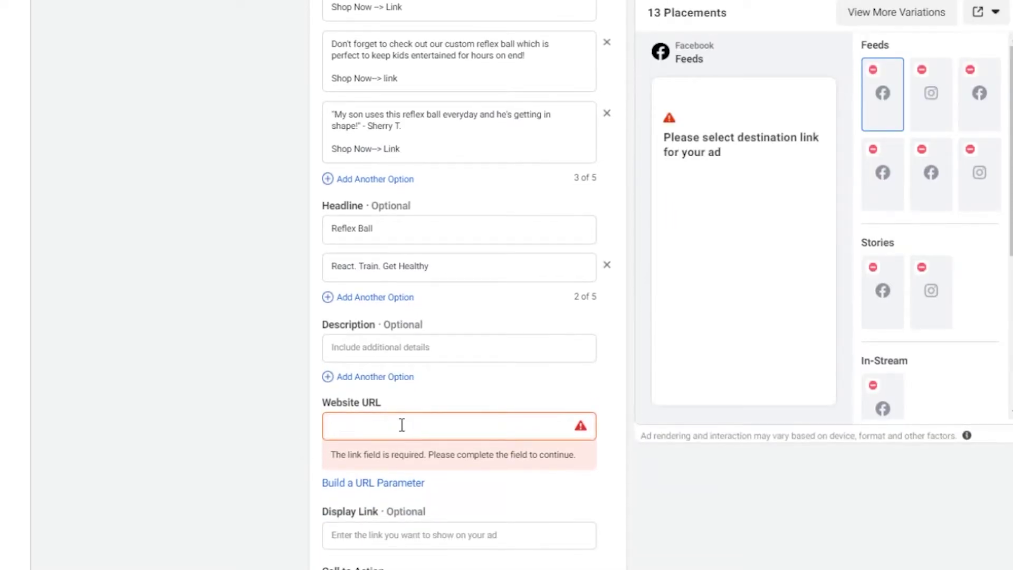
text(www.google.com)
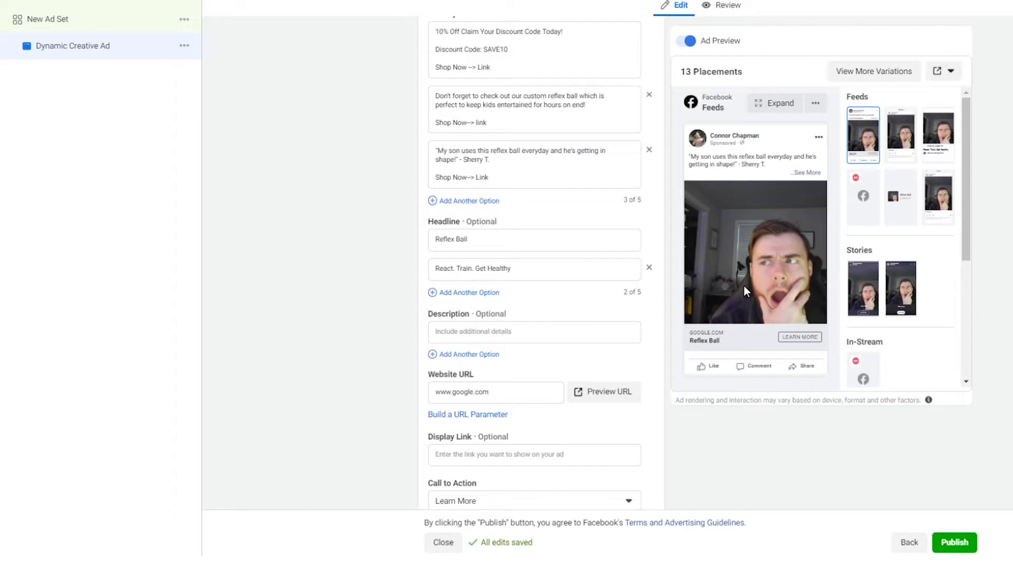
Change the ad's call to action to Shop Now.
scroll(479, 344, down, 2)
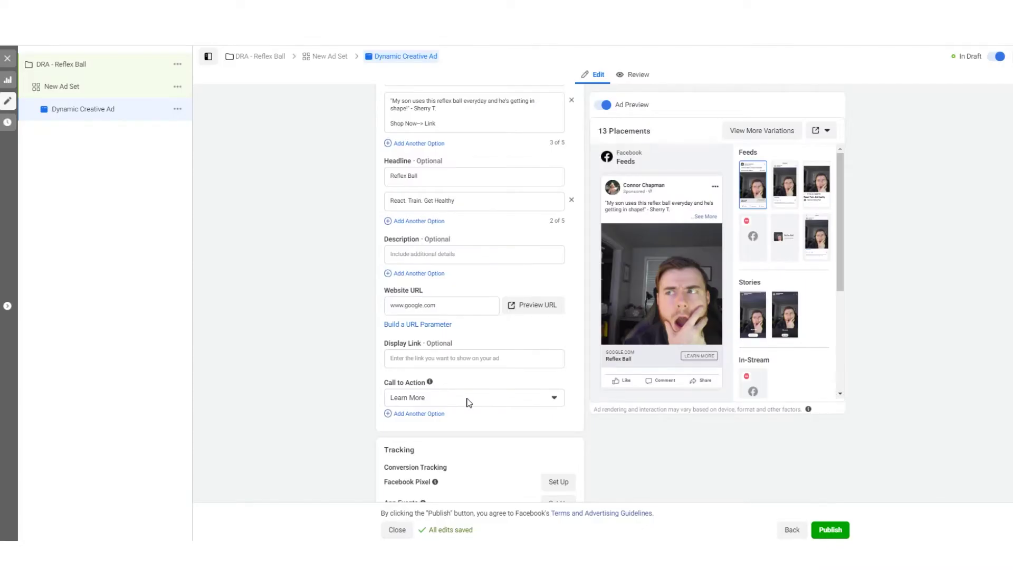
click(468, 402)
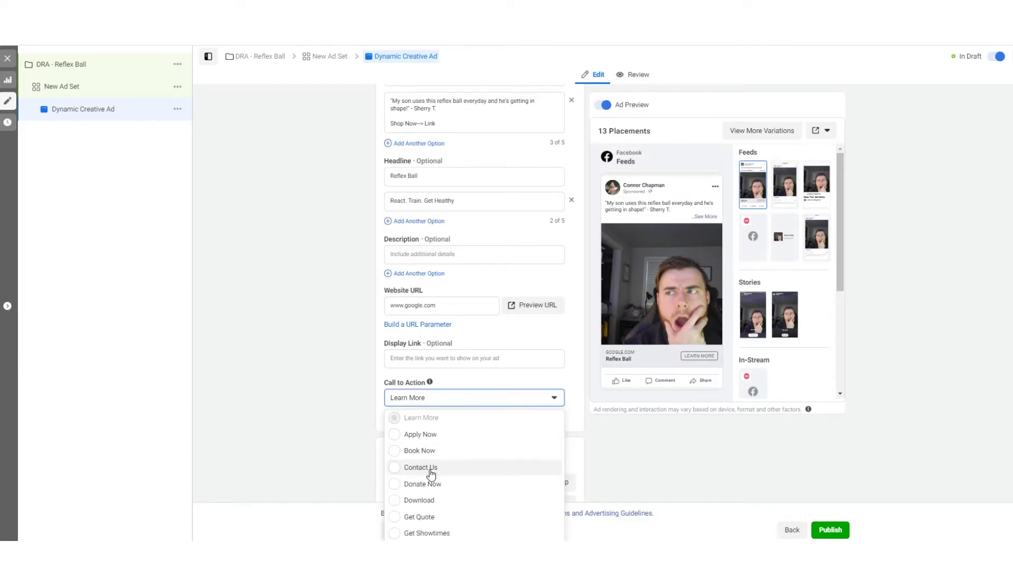
scroll(432, 474, down, 3)
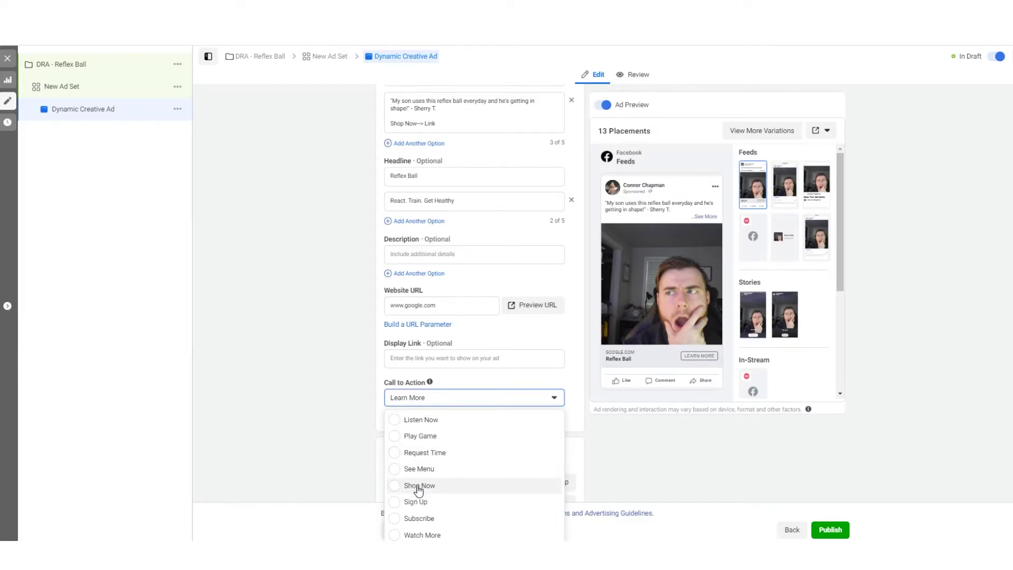
click(419, 487)
scroll(373, 414, down, 1)
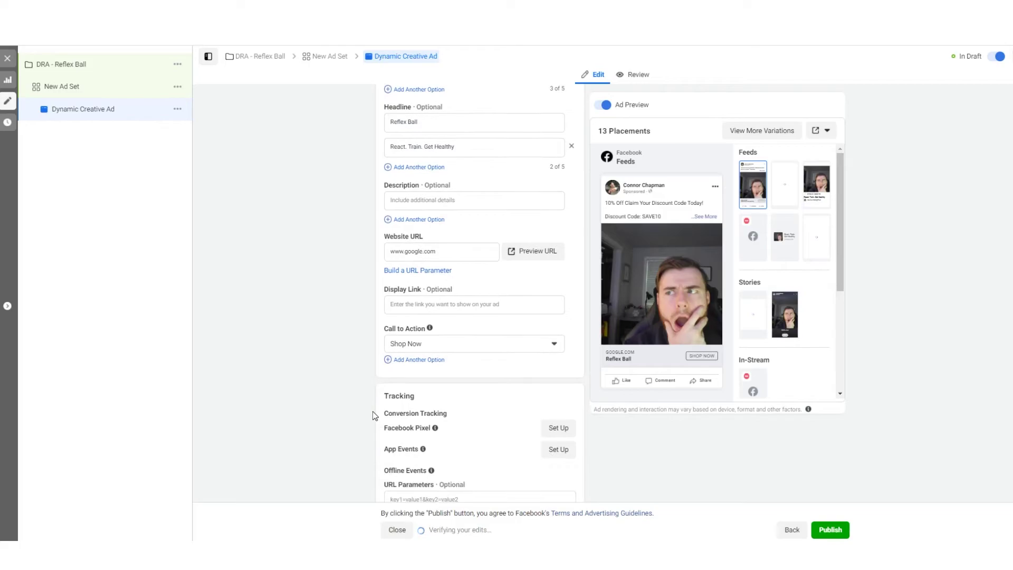
scroll(657, 451, down, 1)
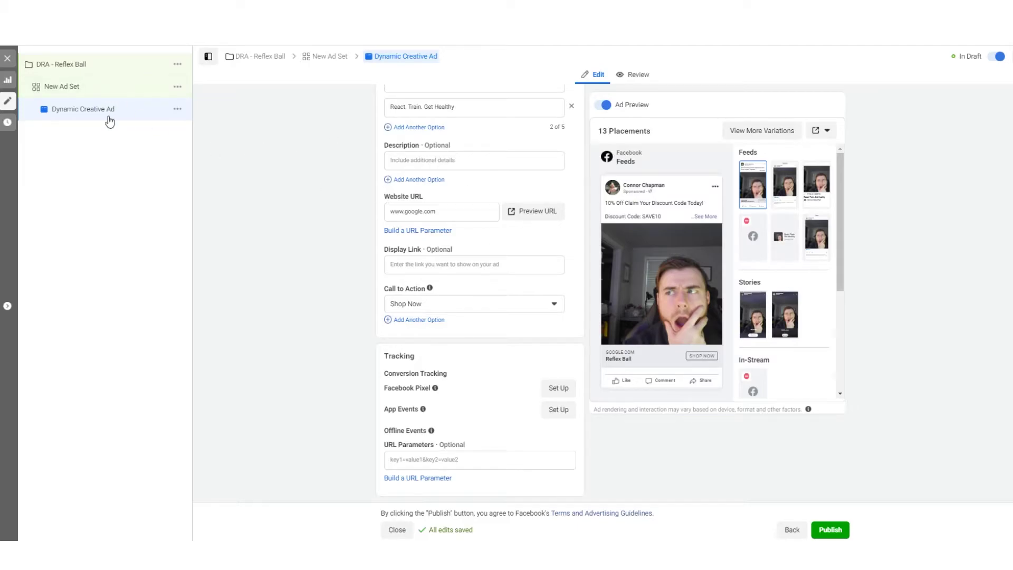
Open the New Ad Set's audience settings and check the existing custom audiences.
click(99, 94)
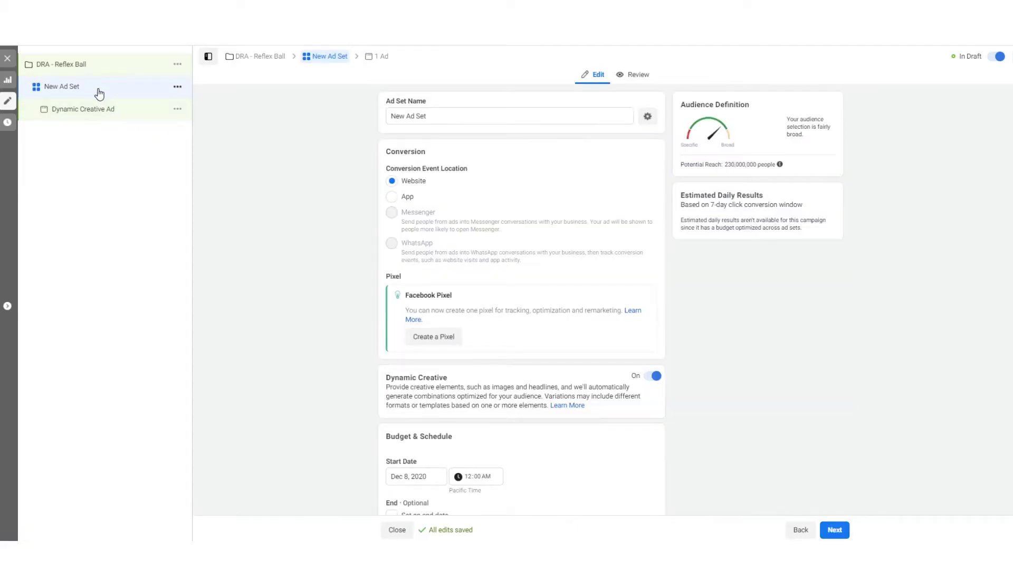
scroll(746, 303, down, 2)
scroll(746, 299, down, 5)
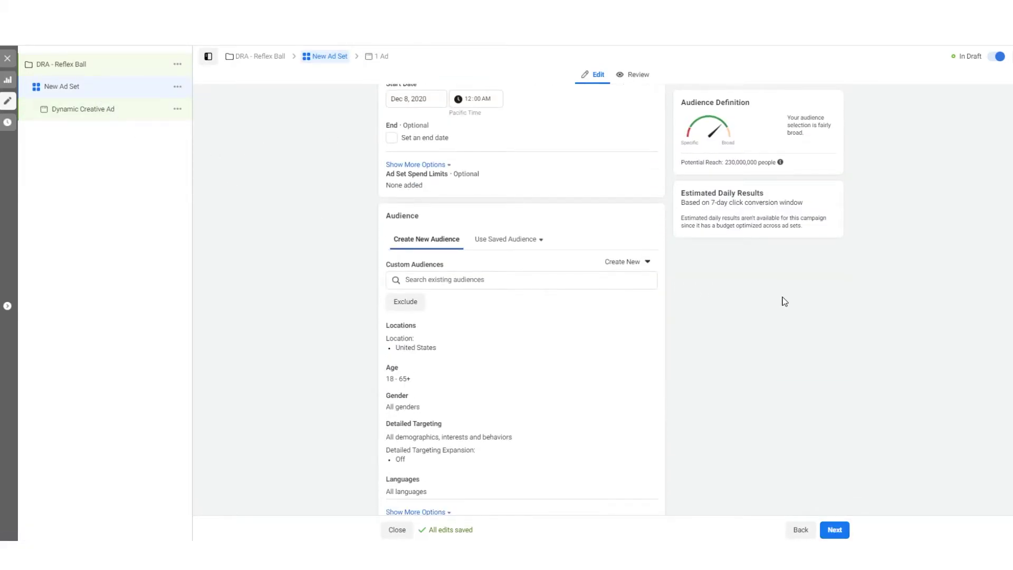
scroll(784, 300, down, 2)
click(447, 173)
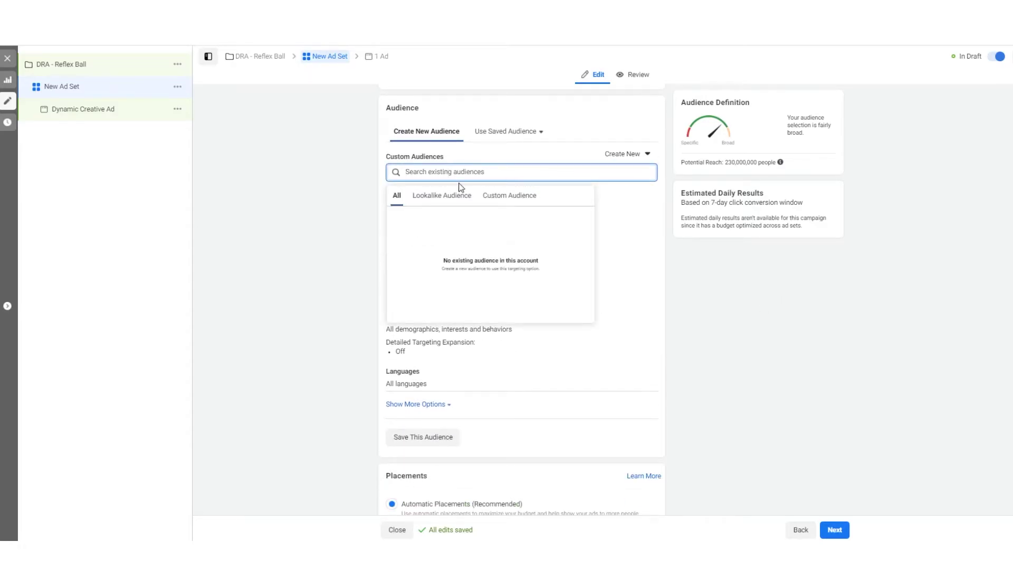
click(522, 195)
click(640, 161)
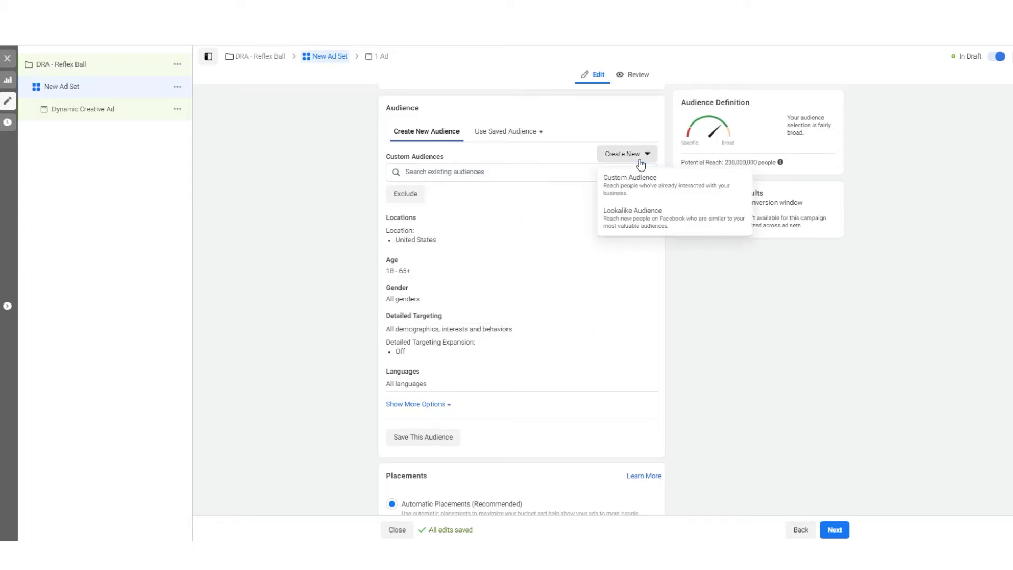
click(637, 187)
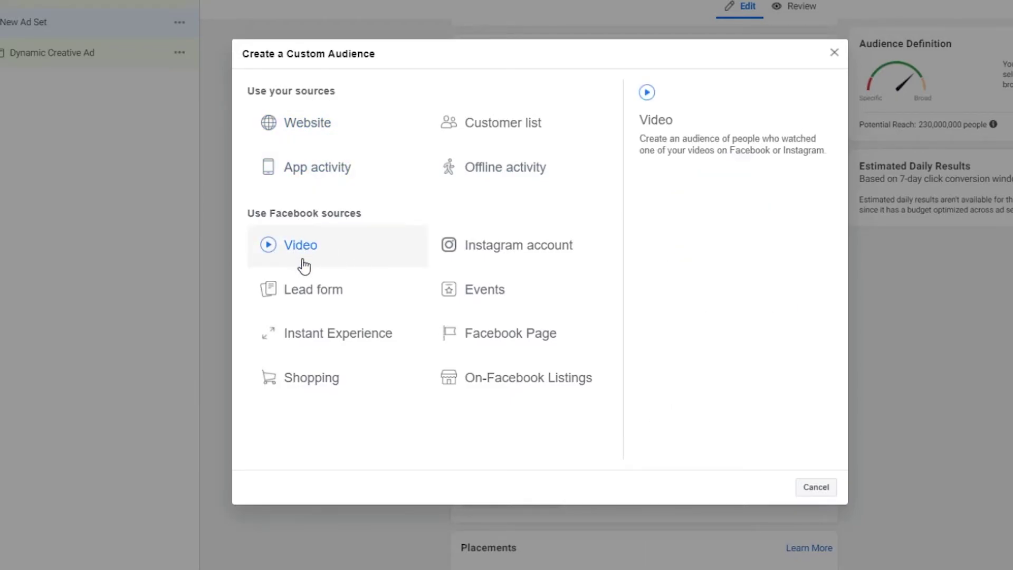
click(834, 52)
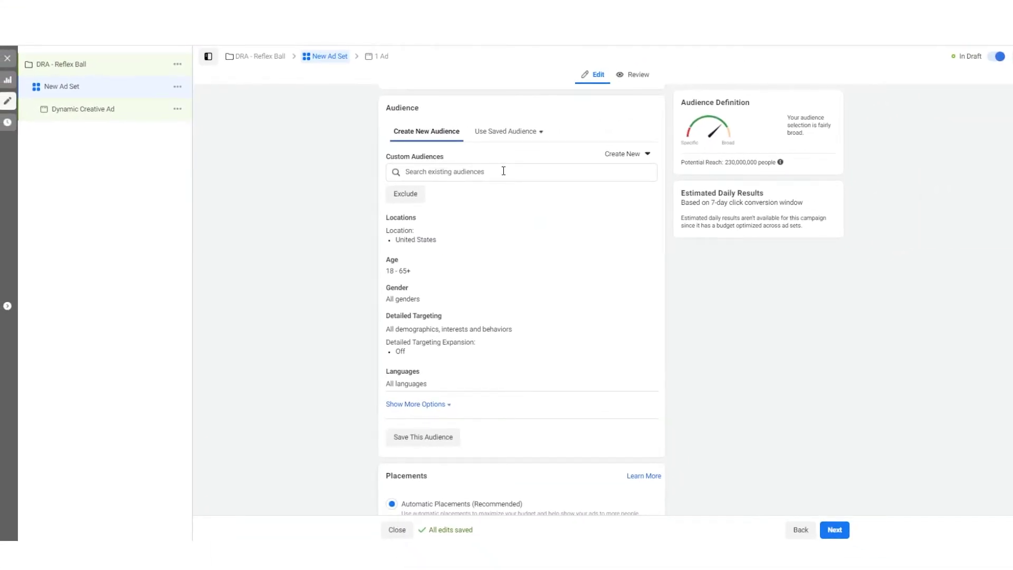
Start a video engagement custom audience of people who have watched 95% of your video and choose one video for it.
click(625, 154)
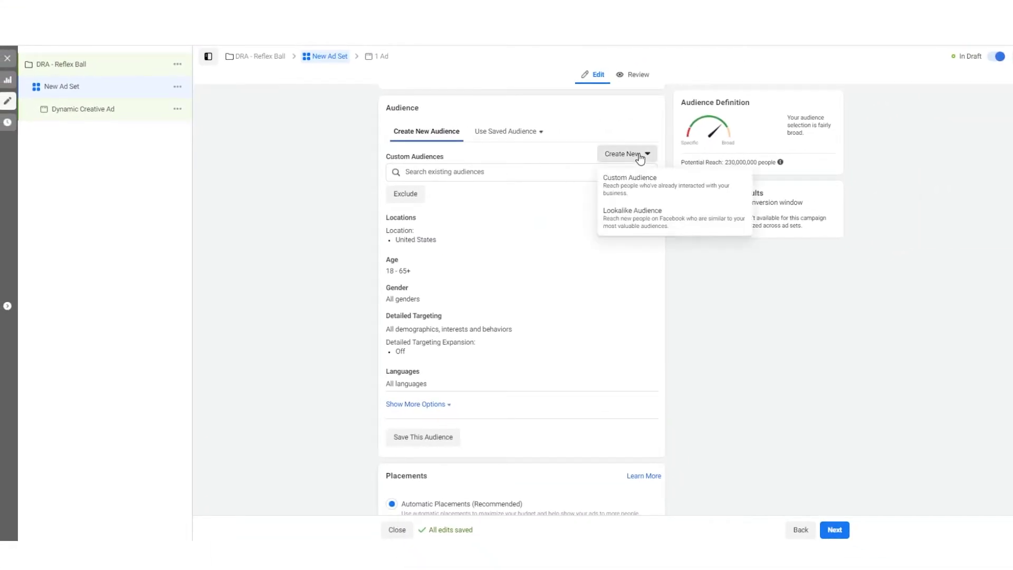
click(645, 188)
click(319, 257)
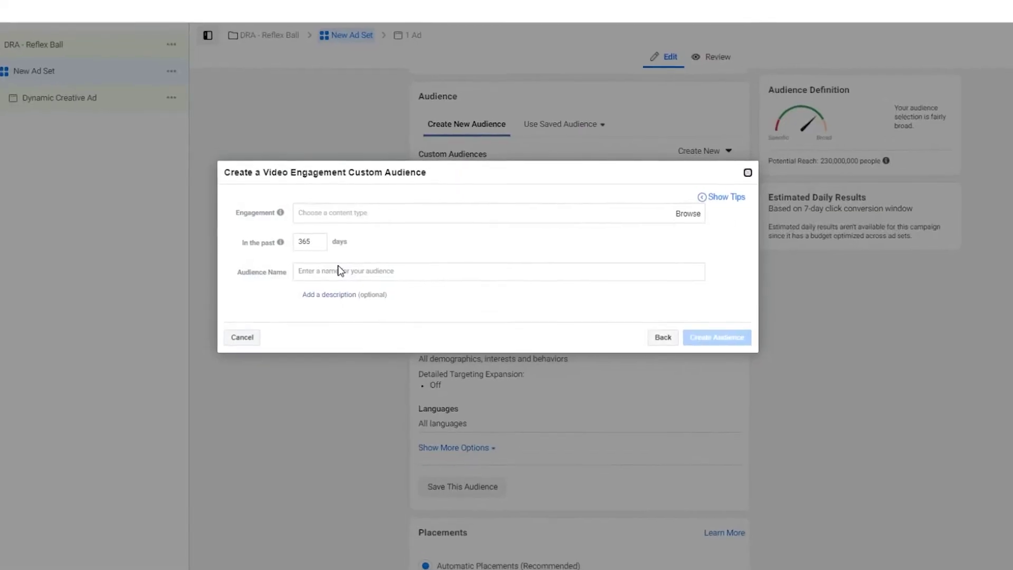
click(394, 218)
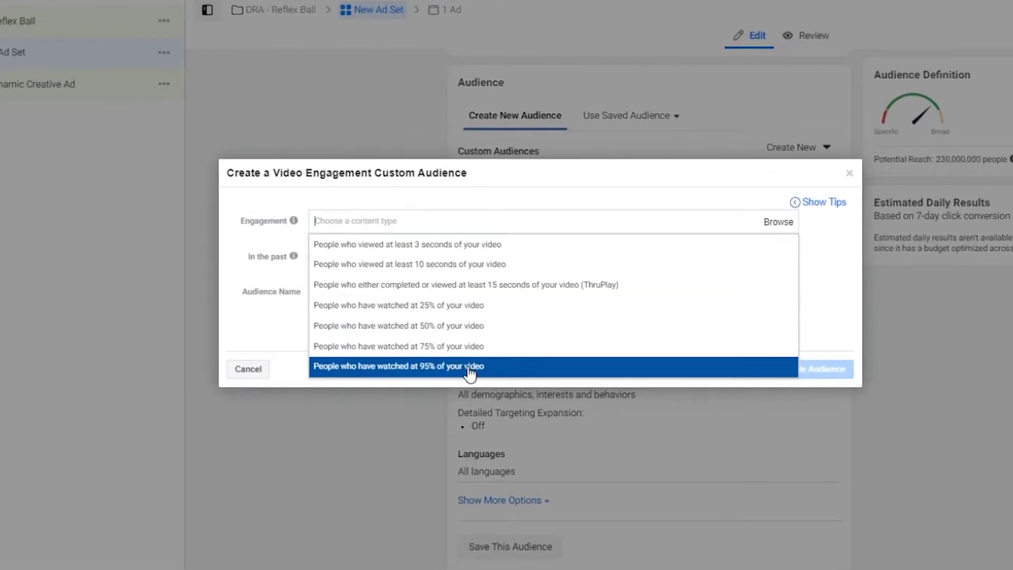
click(468, 367)
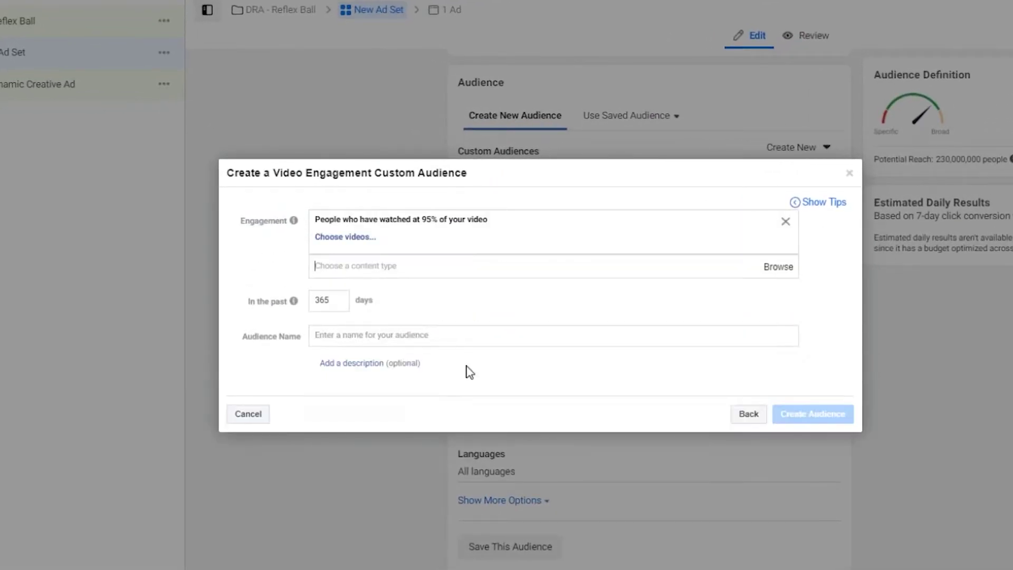
click(360, 246)
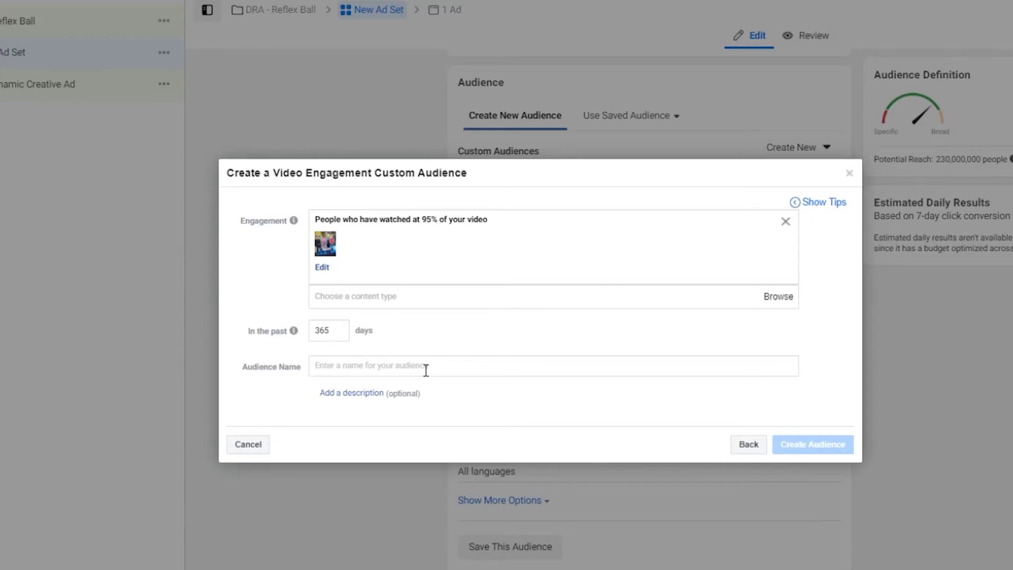
Name the video engagement audience "95% VV" and create it with the 365-day window.
click(426, 370)
text(9)
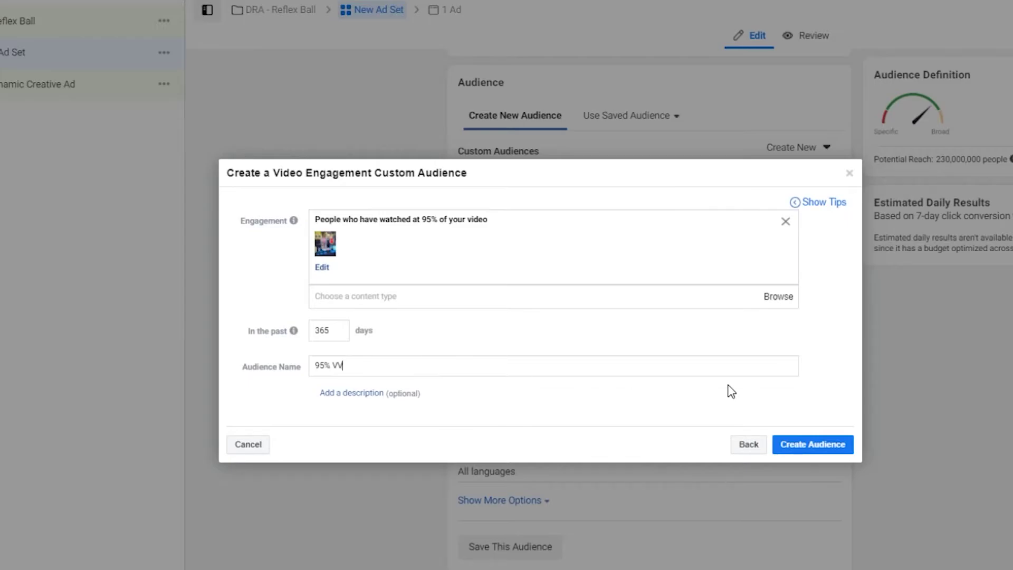
click(805, 444)
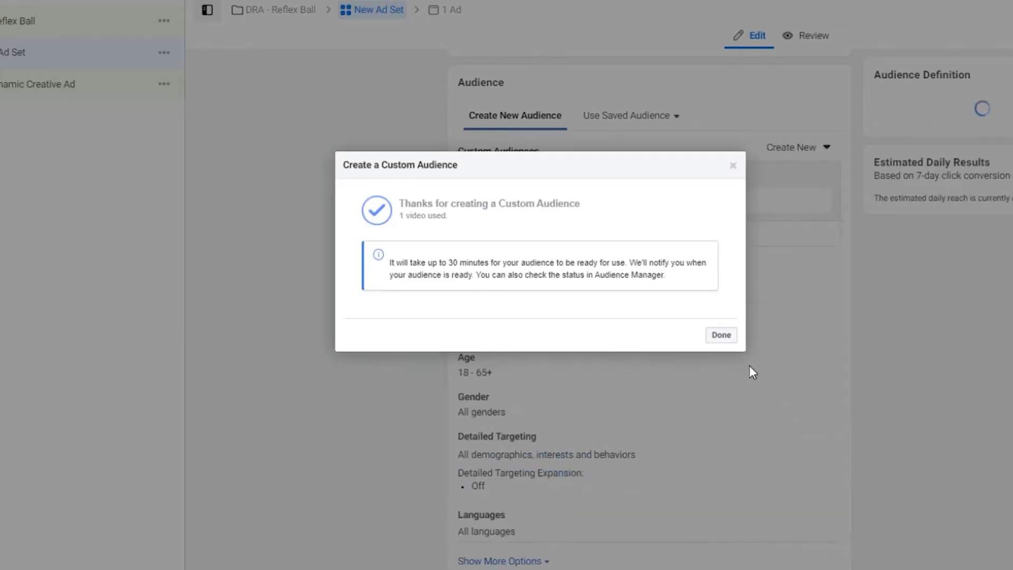
click(722, 334)
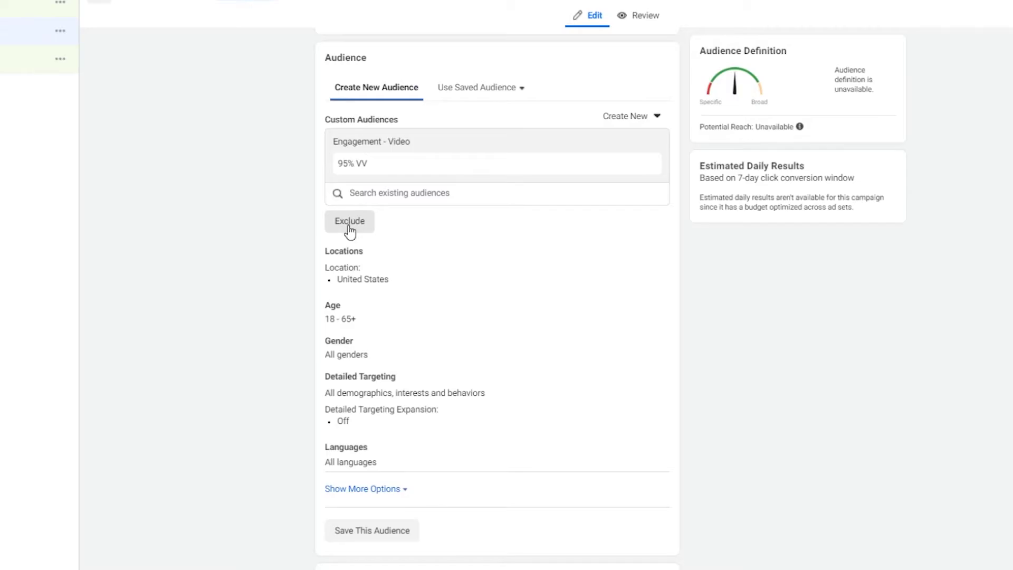
click(635, 123)
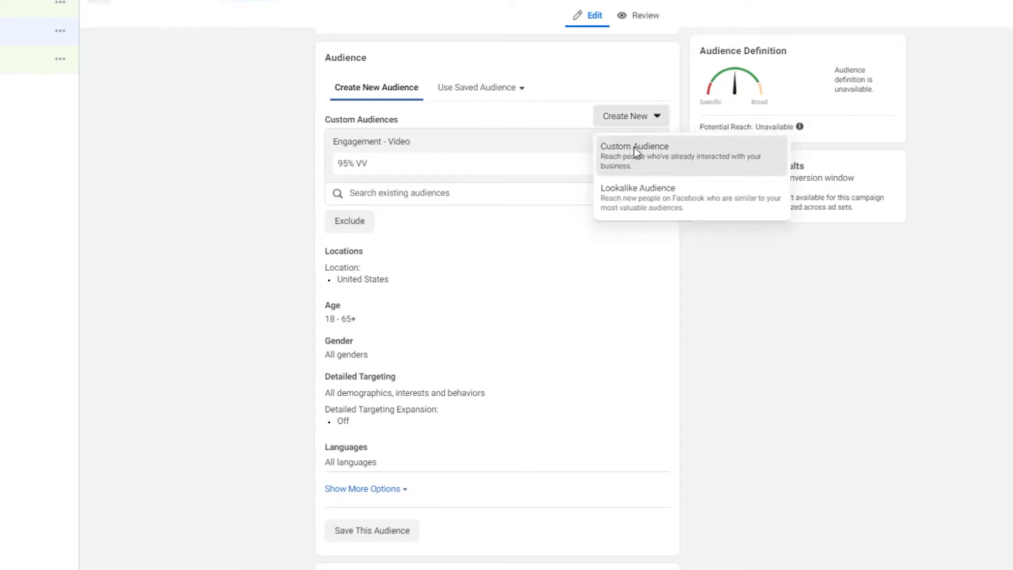
click(636, 153)
click(193, 135)
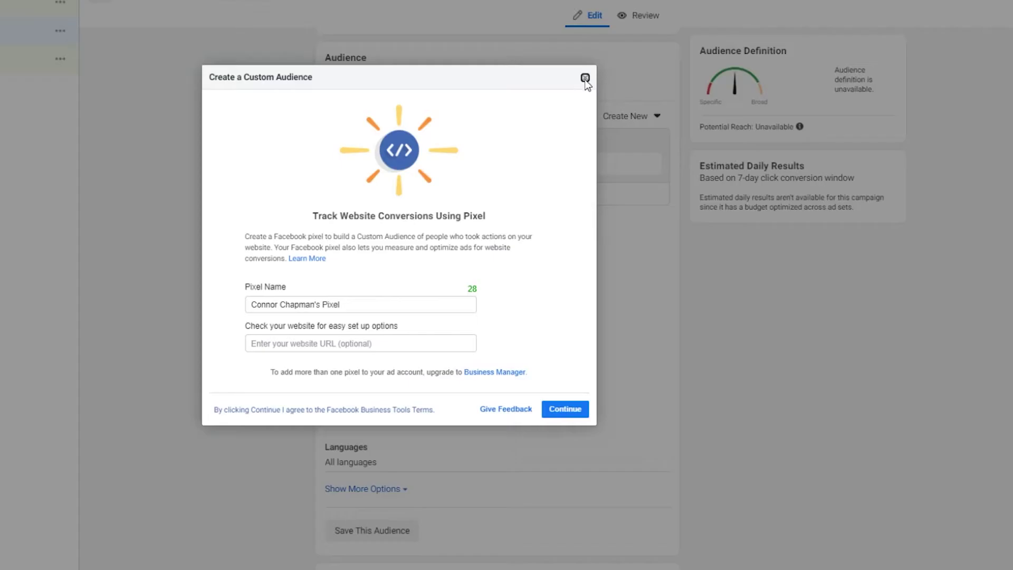
click(585, 80)
click(638, 118)
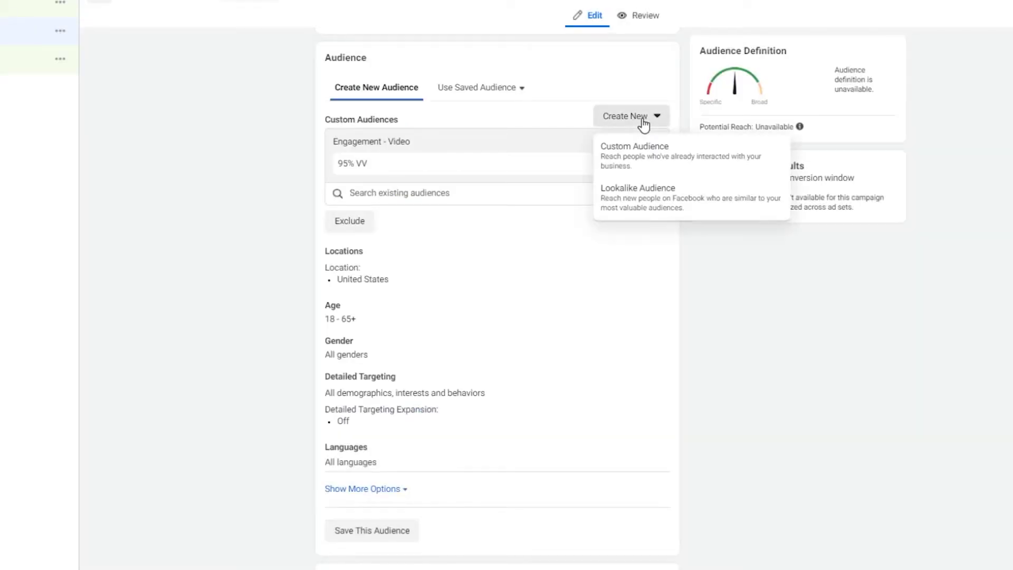
click(664, 165)
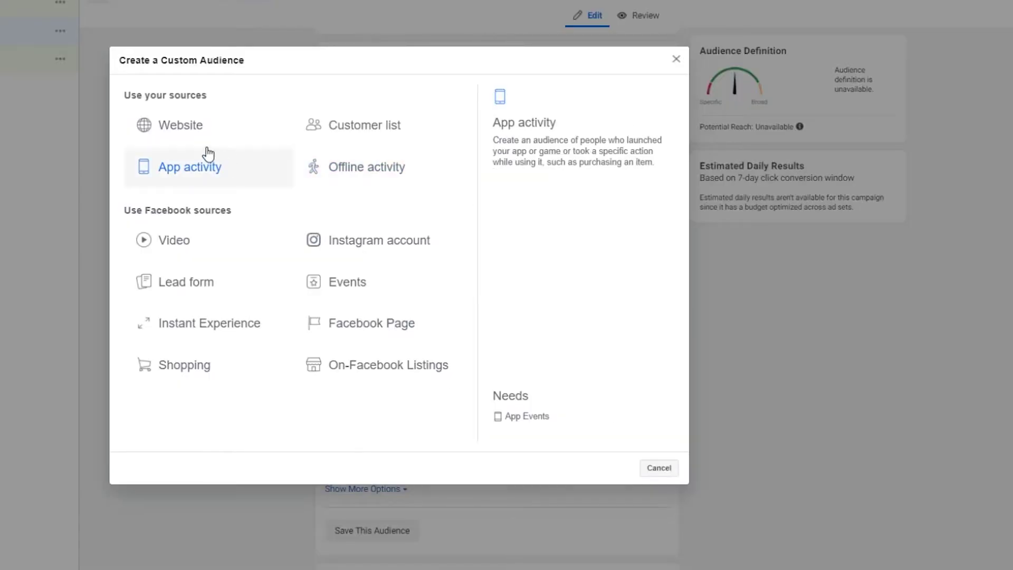
click(955, 339)
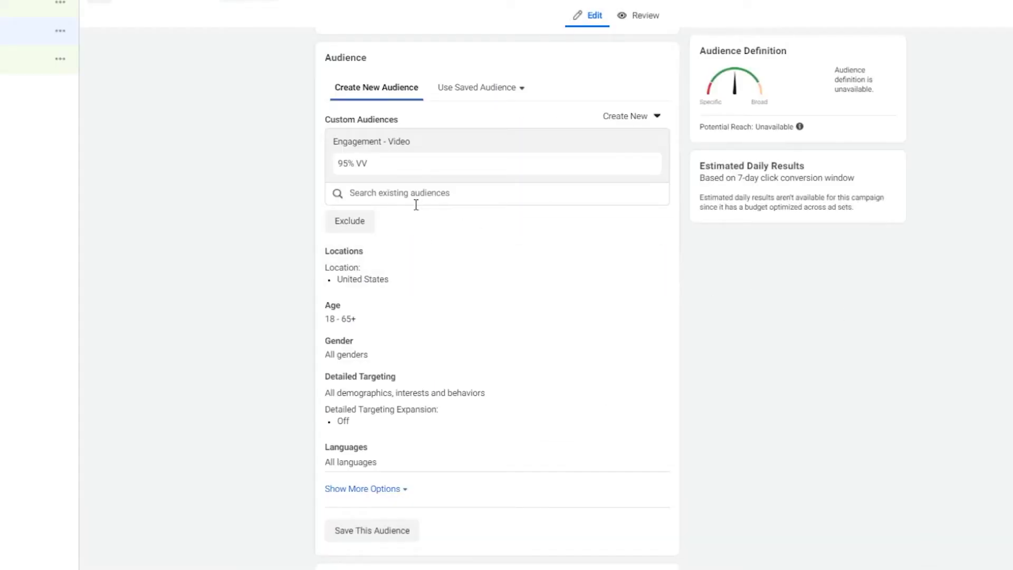
Add an exclusion field to the ad set's custom audiences and search it for "PUR".
click(366, 228)
click(383, 255)
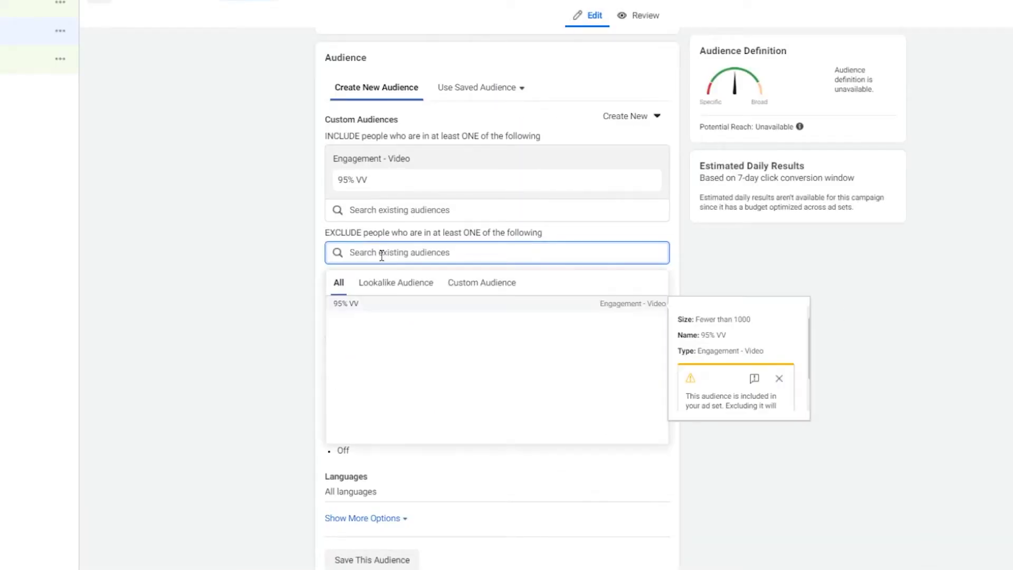
text(PUR)
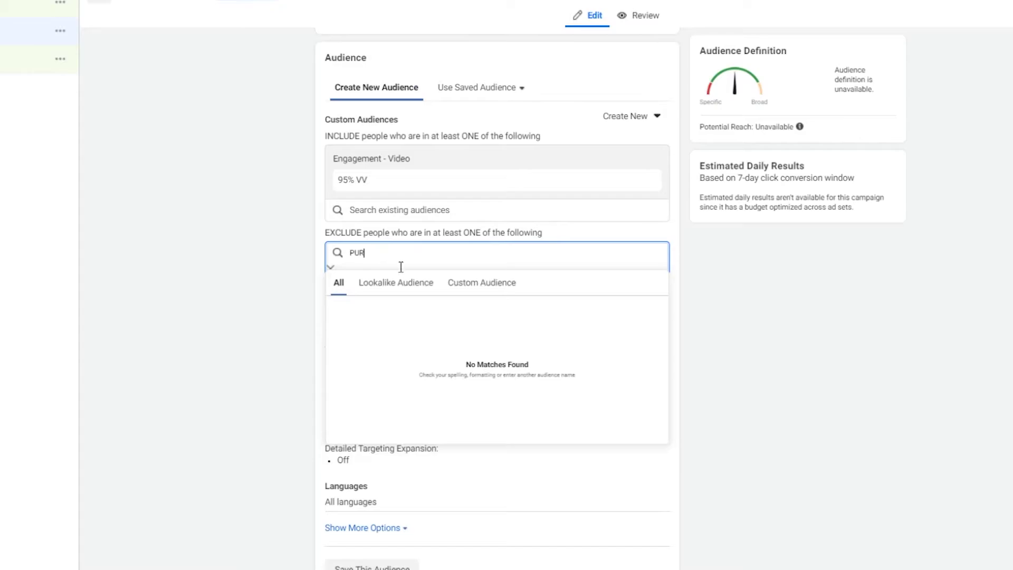
click(864, 326)
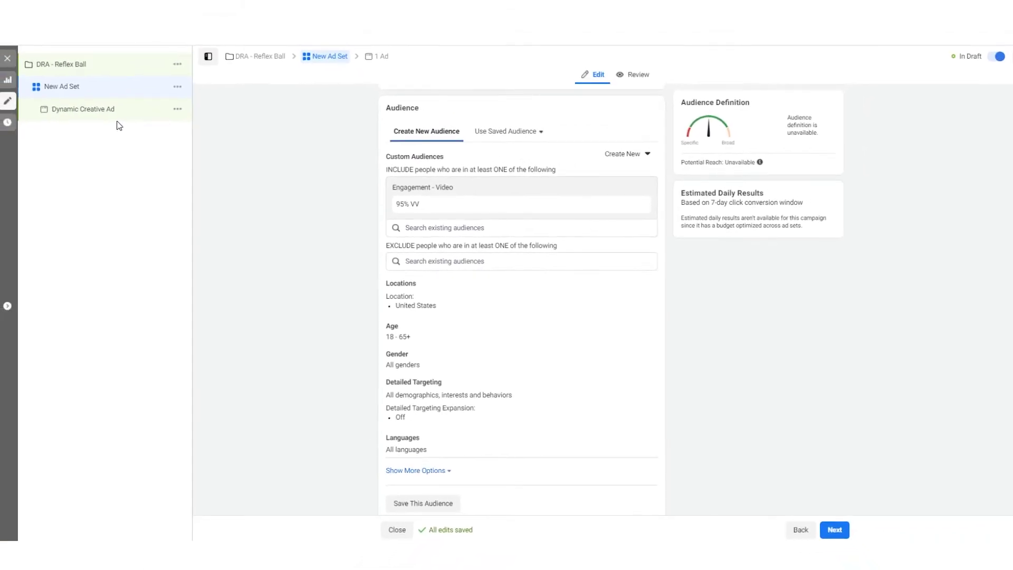
Close the ad set editor, show the ads for the ad set, and review the breakdown options by delivery.
click(7, 59)
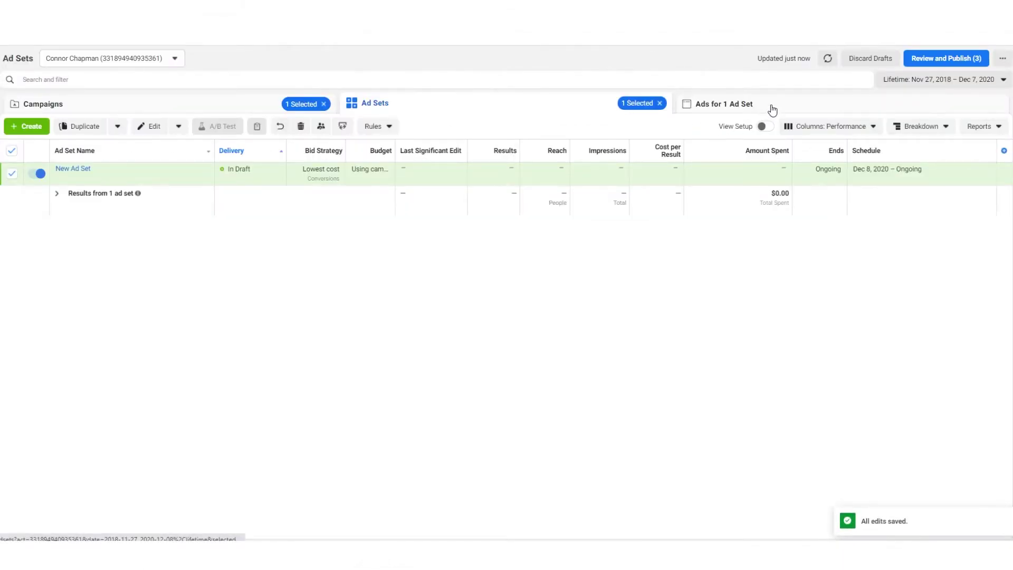
click(767, 111)
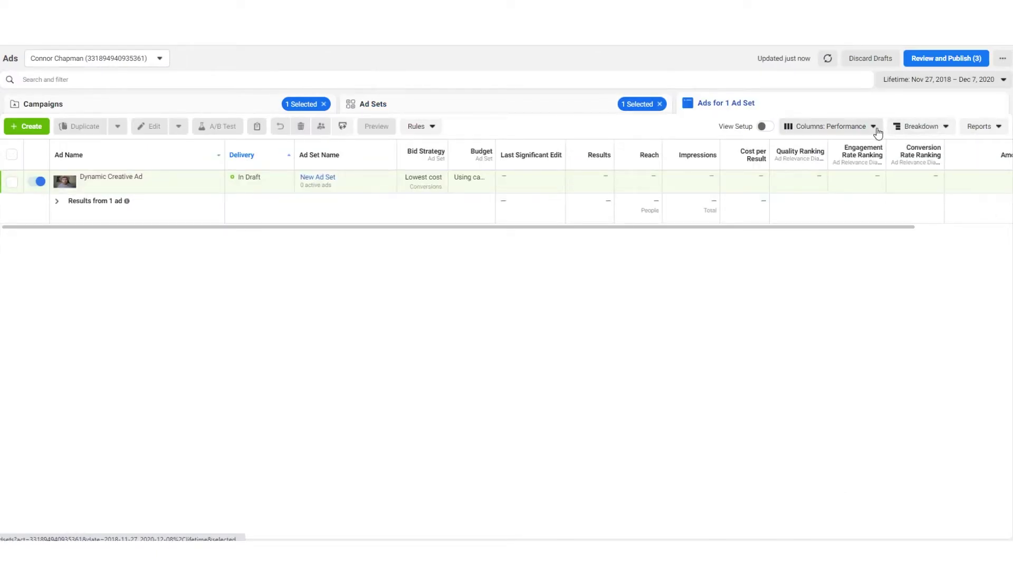
click(922, 129)
mouse_move(948, 170)
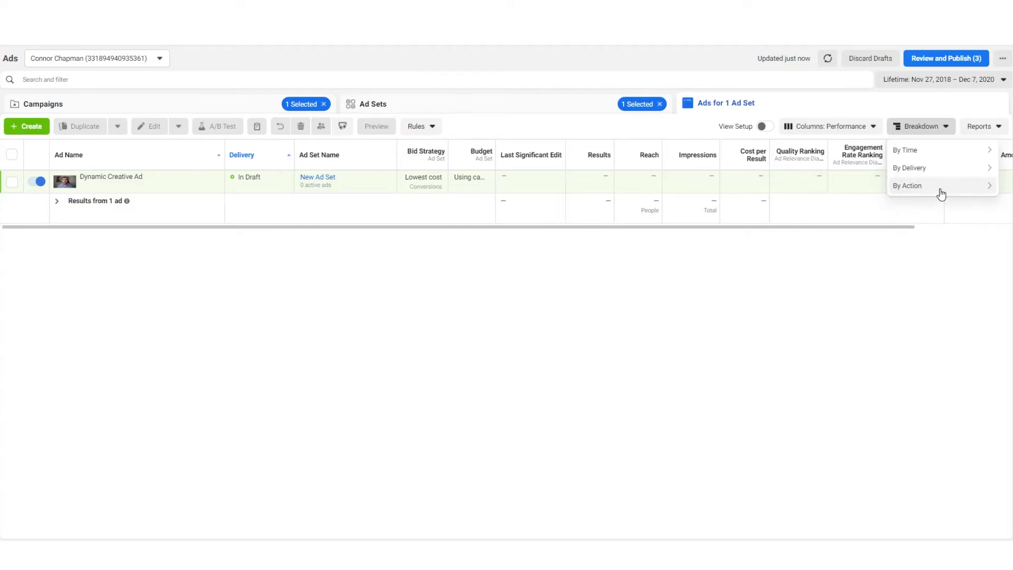
mouse_move(913, 186)
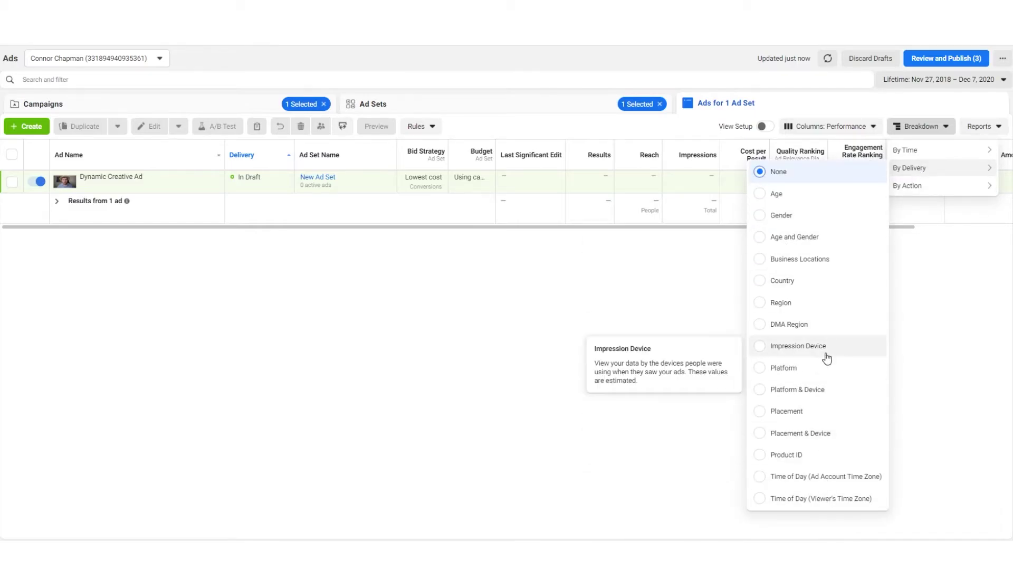
click(914, 291)
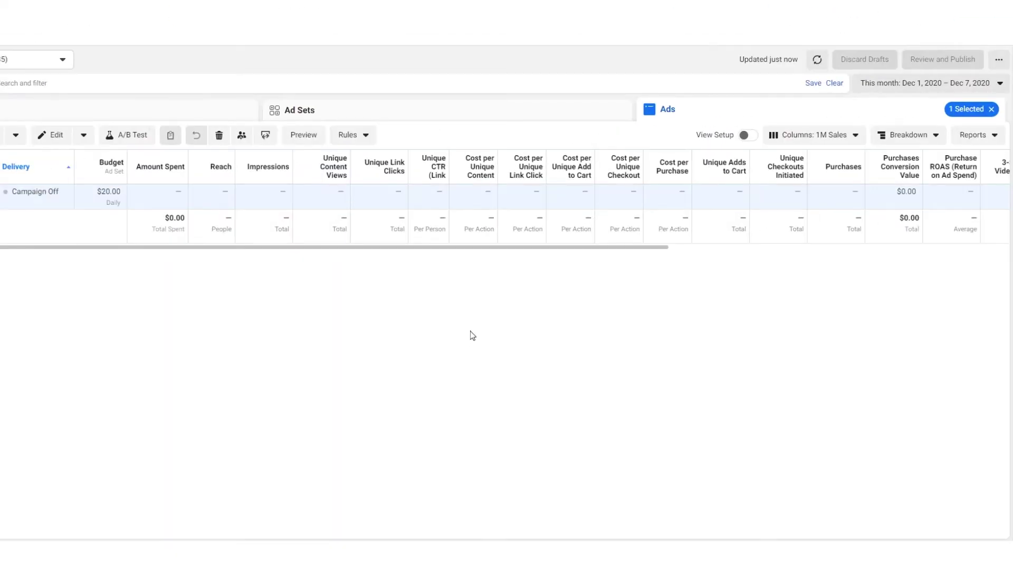
Show the selected ad's Lifetime results broken down by the dynamic creative element Image, Video and Slideshow.
click(872, 83)
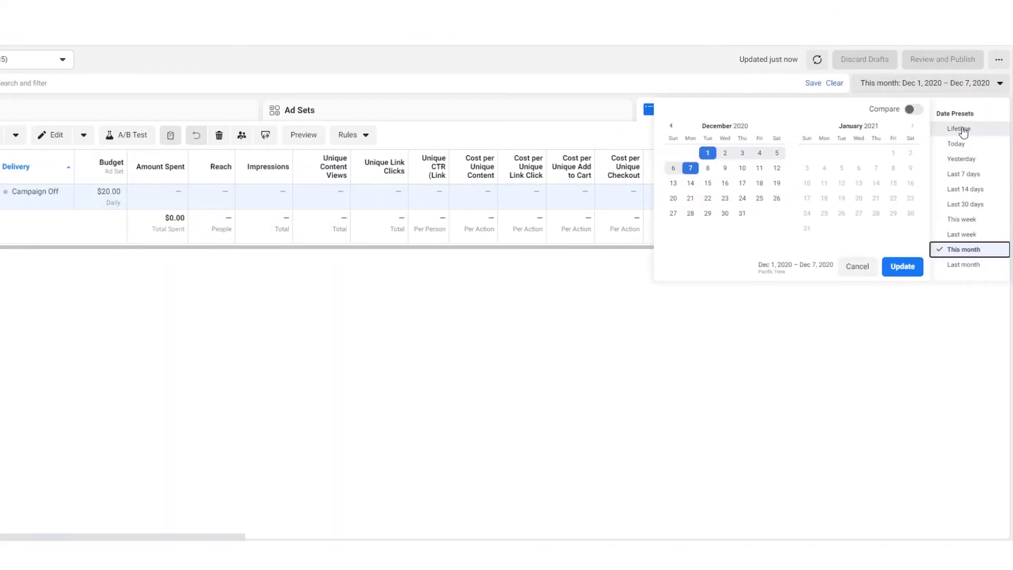
click(962, 130)
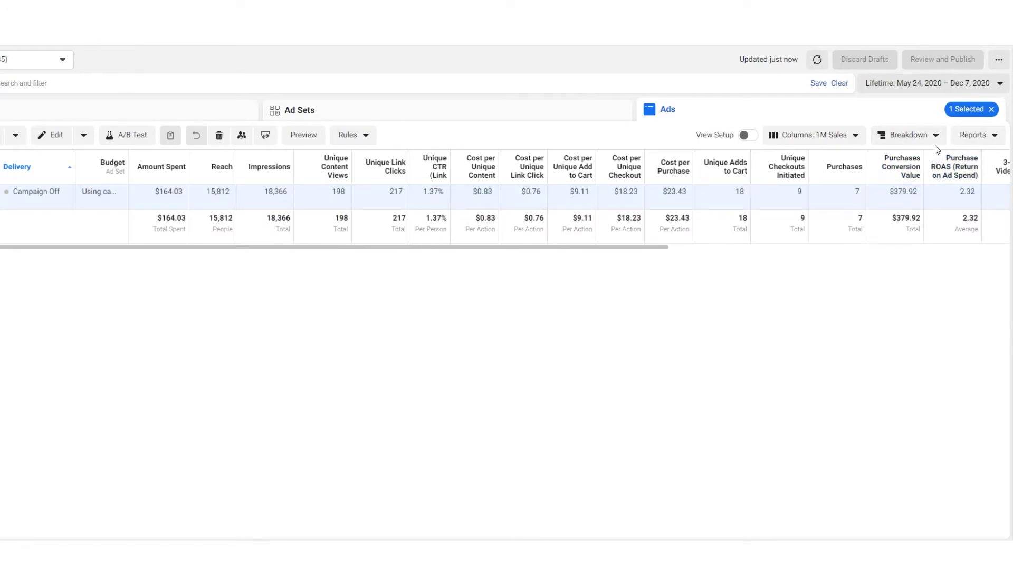
click(915, 142)
mouse_move(934, 227)
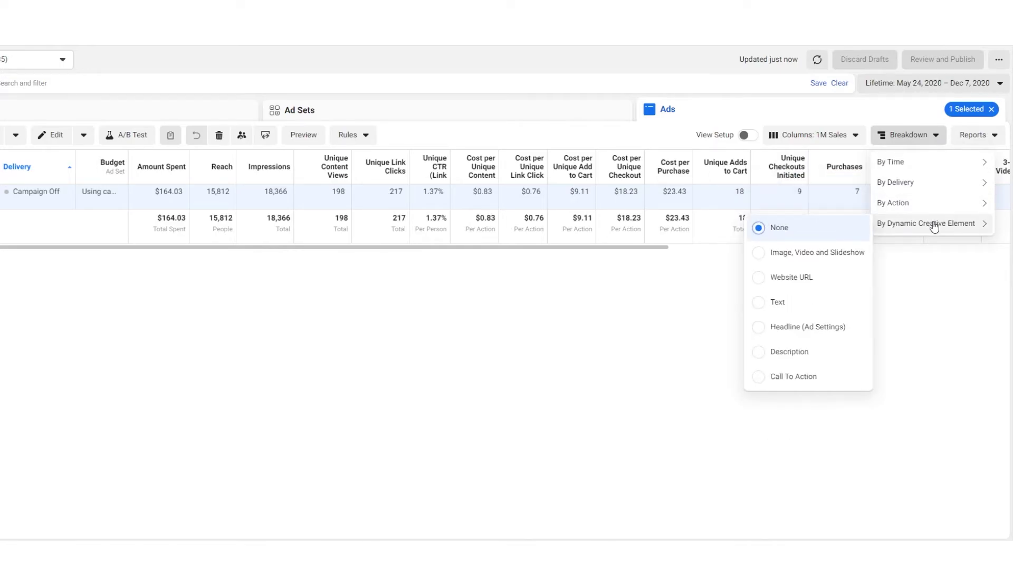
click(803, 253)
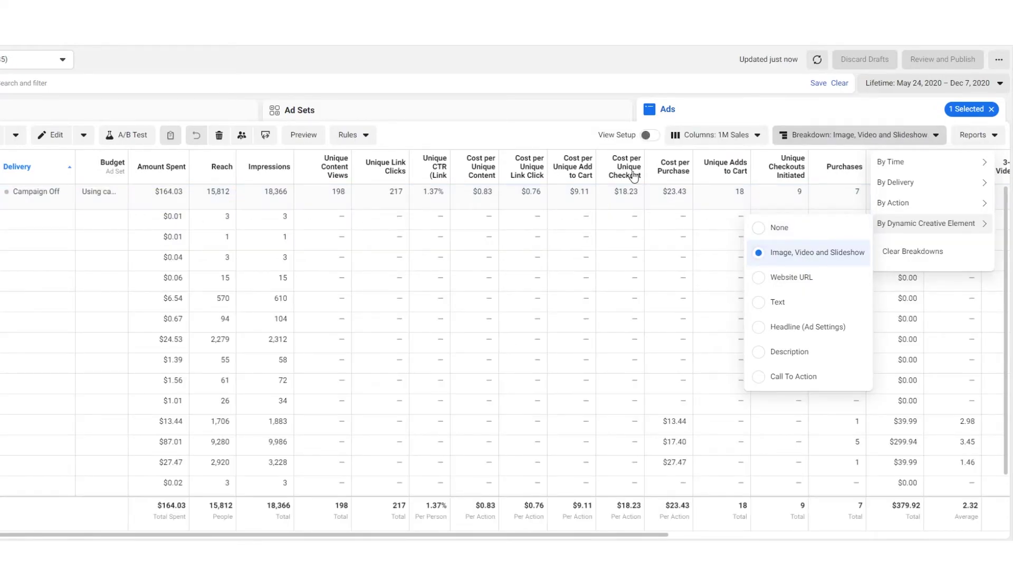
click(684, 64)
Sort the creative breakdown by purchases, highest first, and compare the rows' amounts spent.
scroll(824, 266, down, 1)
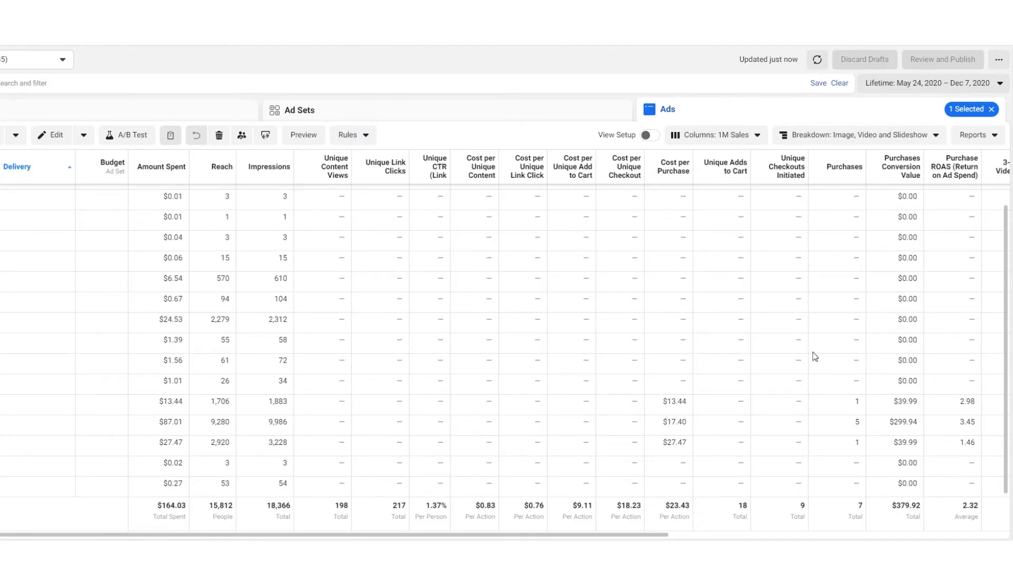
scroll(814, 354, up, 1)
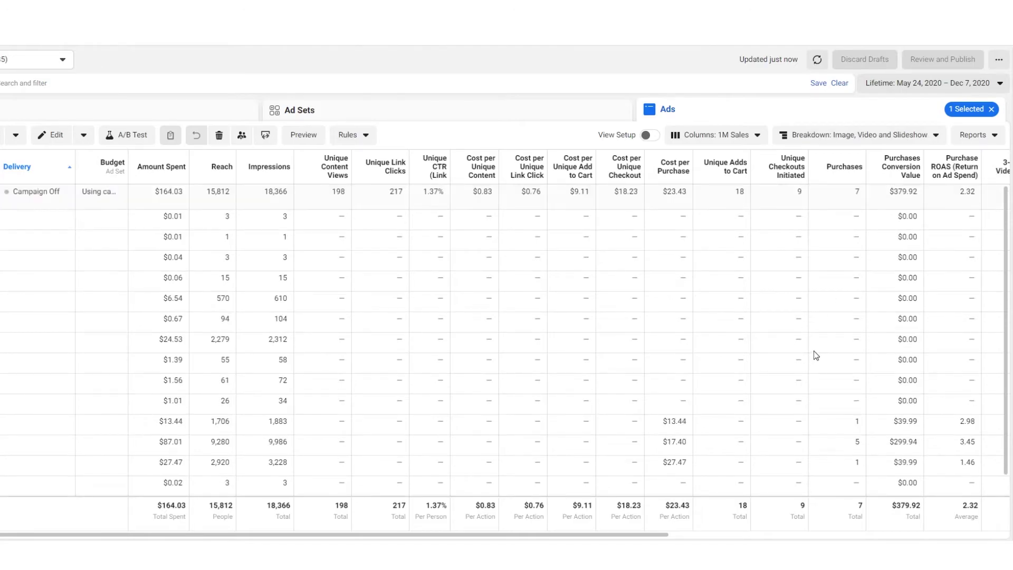
click(846, 176)
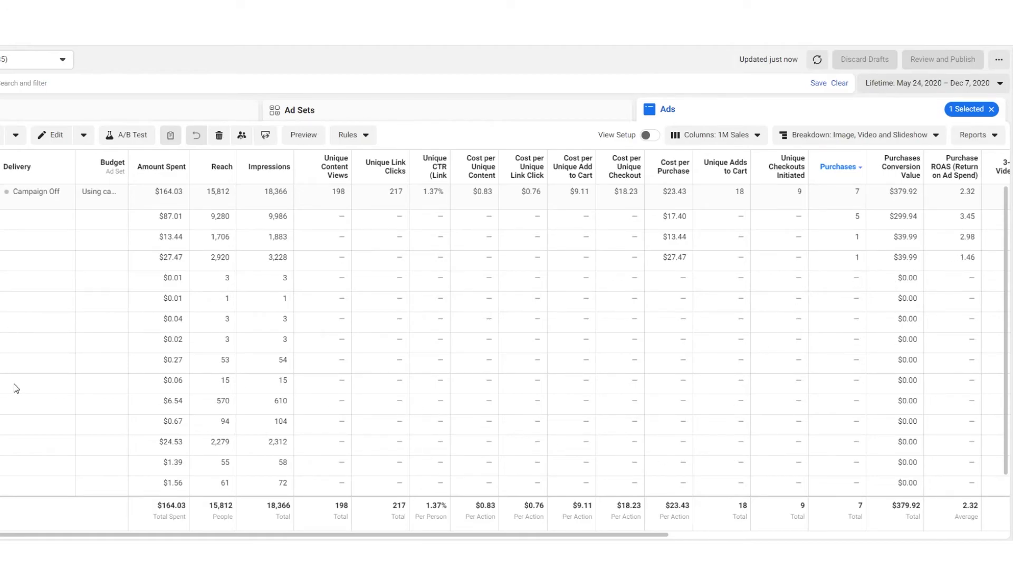
scroll(203, 422, down, 1)
scroll(207, 422, up, 1)
drag(158, 442, 193, 444)
click(460, 375)
Break the ad's results down by the dynamic creative element Text and sort the rows by purchase ROAS, highest first.
click(889, 133)
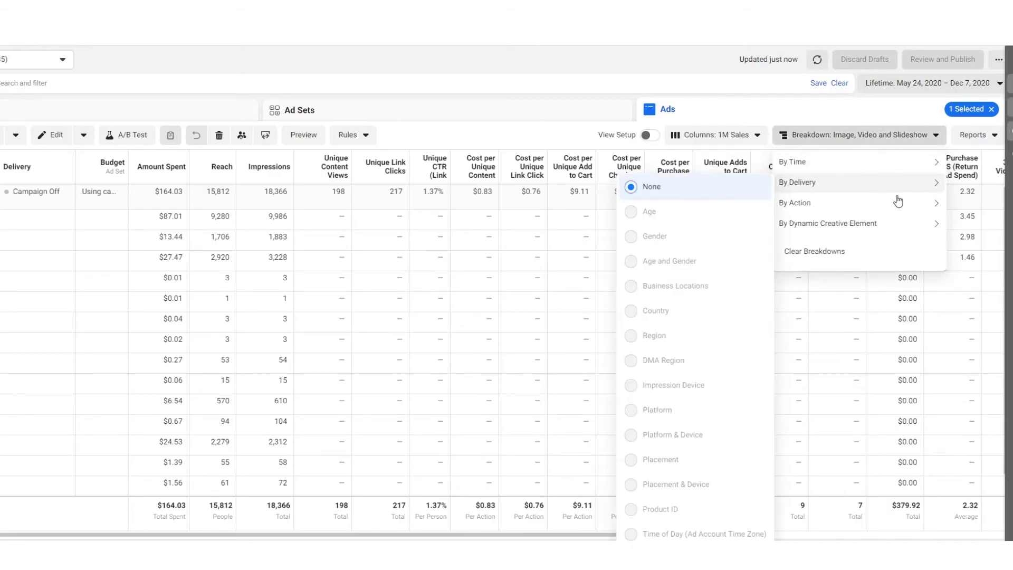
mouse_move(891, 231)
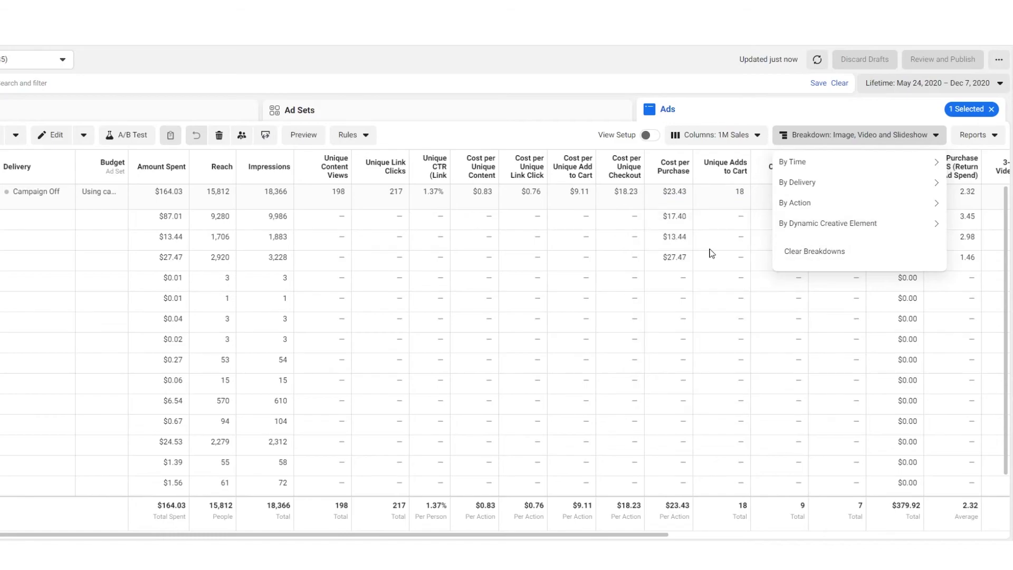
double_click(864, 223)
click(845, 227)
click(847, 227)
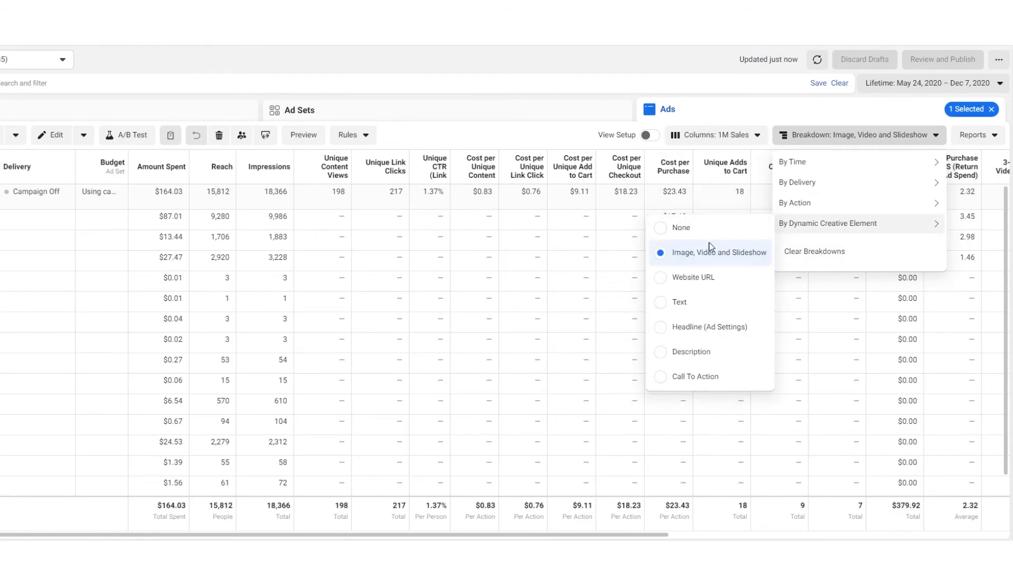
click(684, 310)
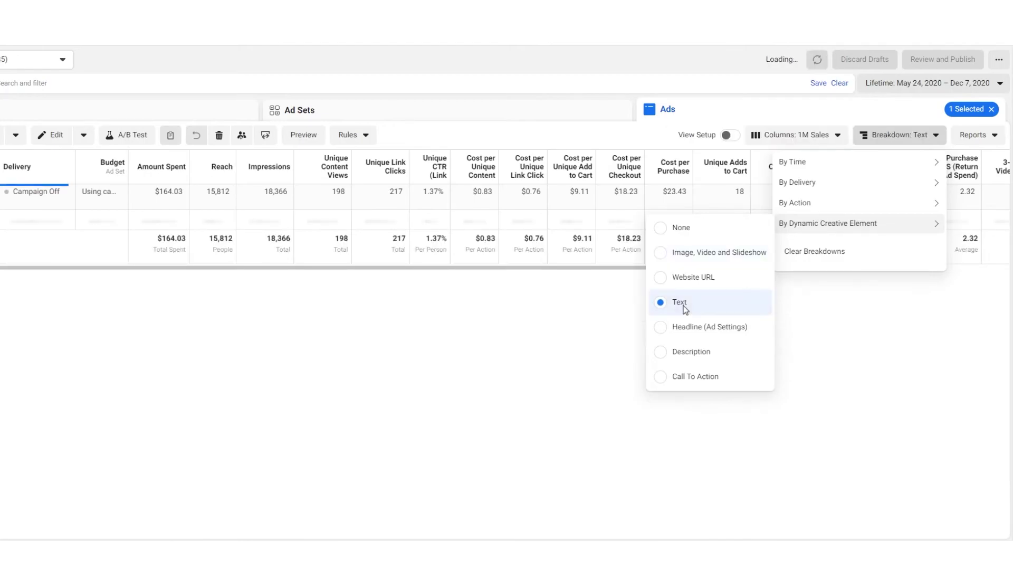
click(496, 397)
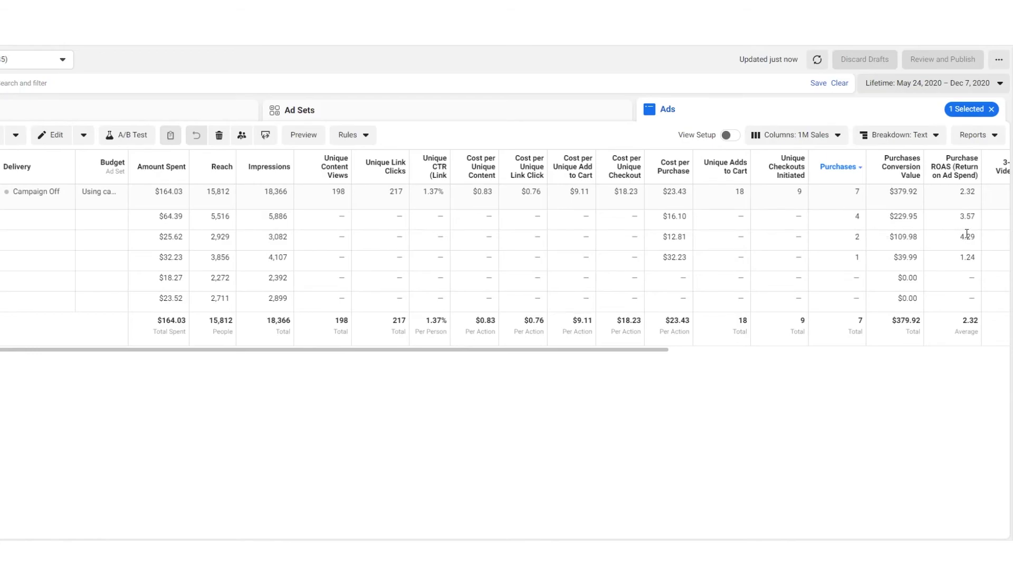
click(962, 175)
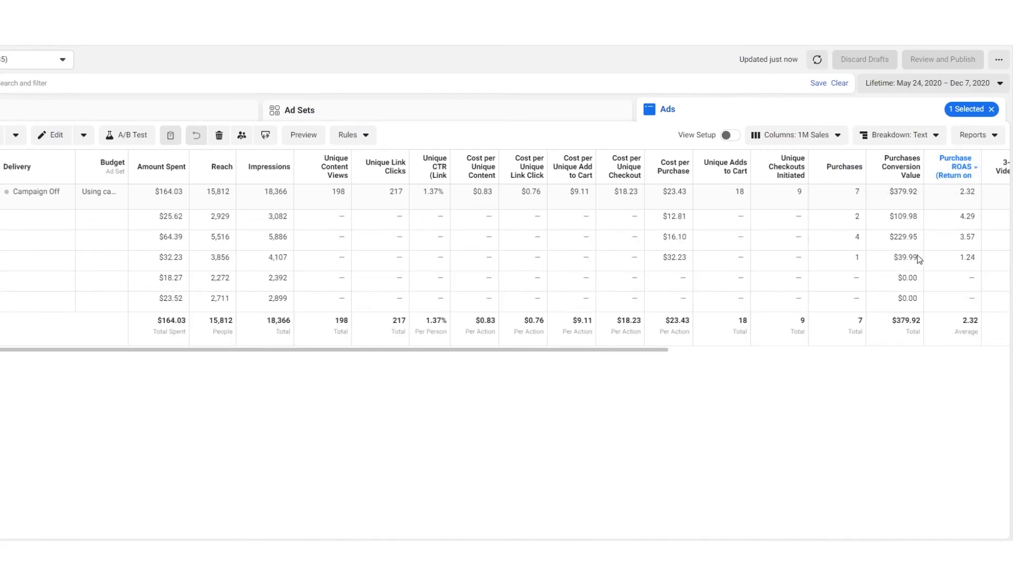
View the results by Headline (Ad Settings) and switch the breakdown back to Image, Video and Slideshow to compare its rows.
click(902, 137)
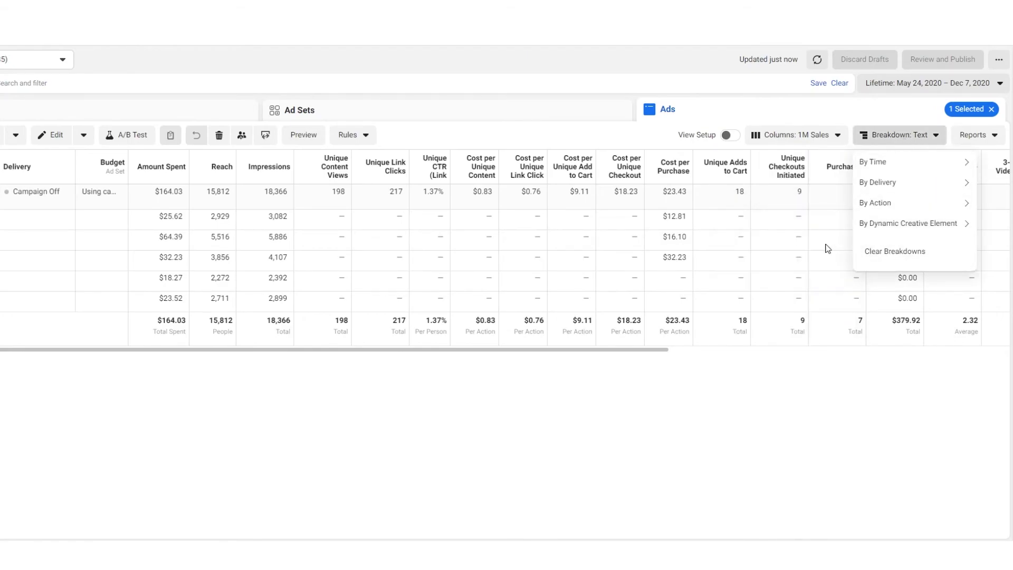
mouse_move(889, 226)
click(786, 326)
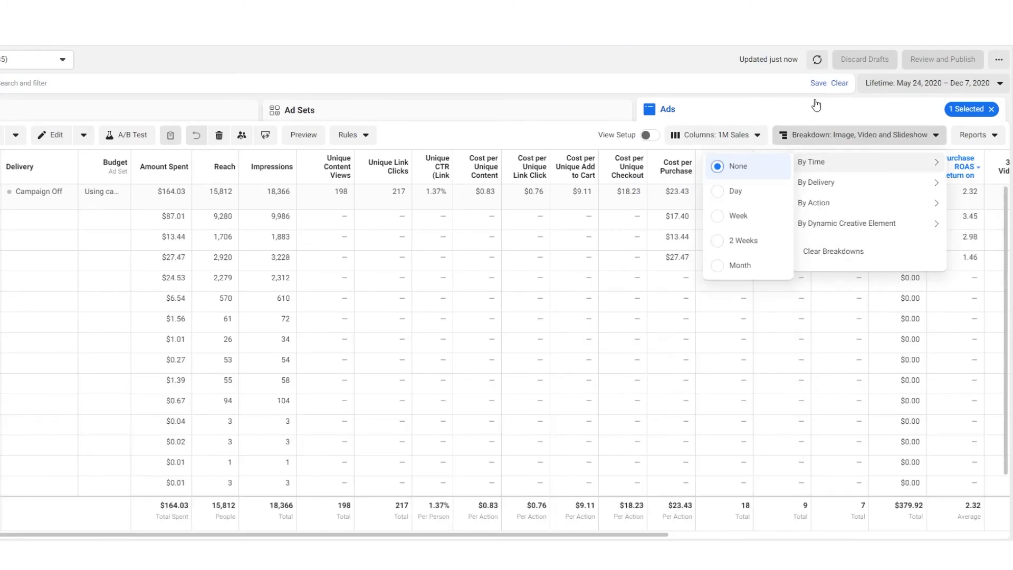
click(670, 52)
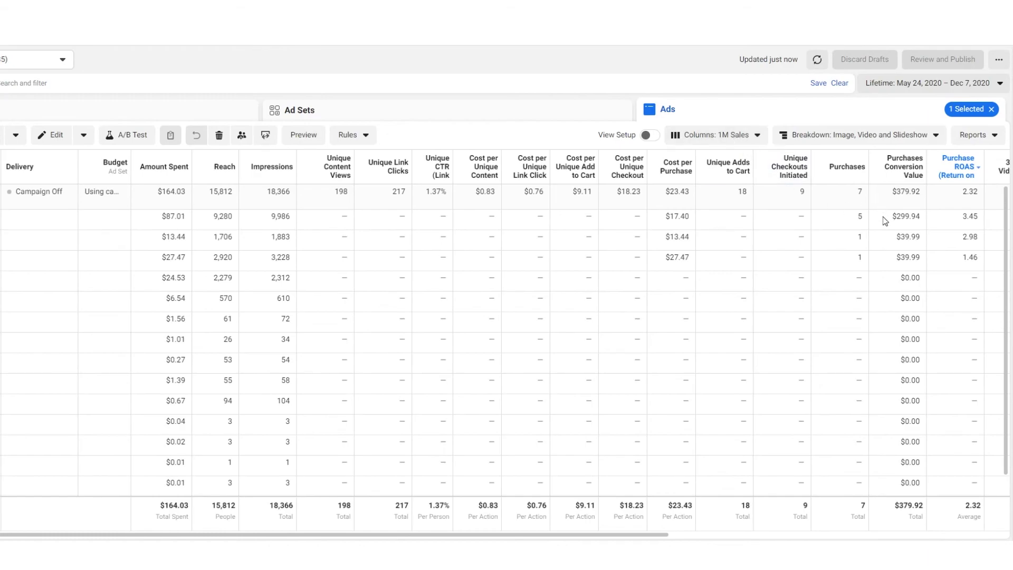
scroll(882, 227, down, 1)
scroll(856, 285, up, 1)
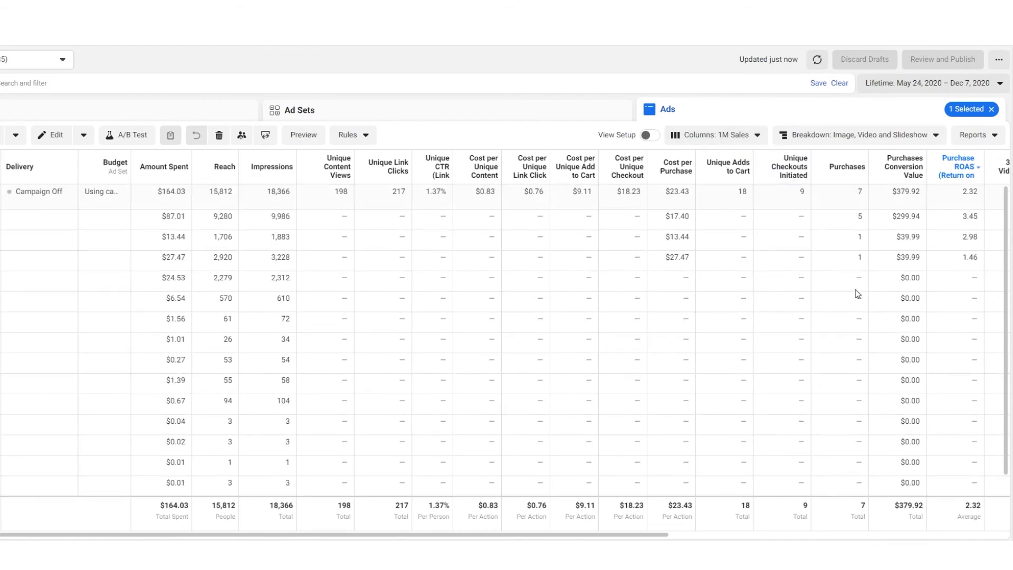
Set the dynamic creative element breakdown to None for the selected ad's results.
click(897, 135)
mouse_move(886, 228)
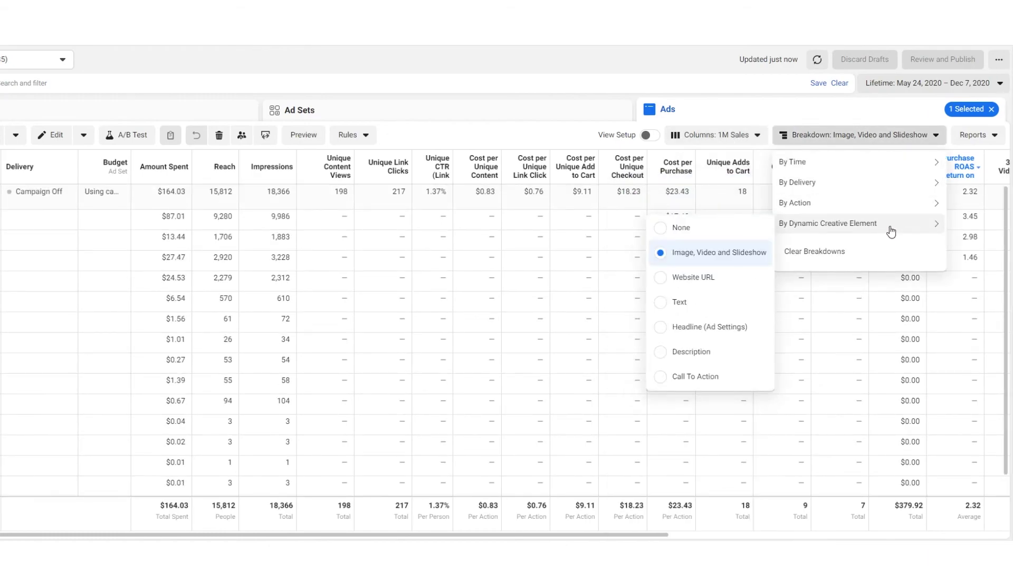
click(700, 226)
click(501, 353)
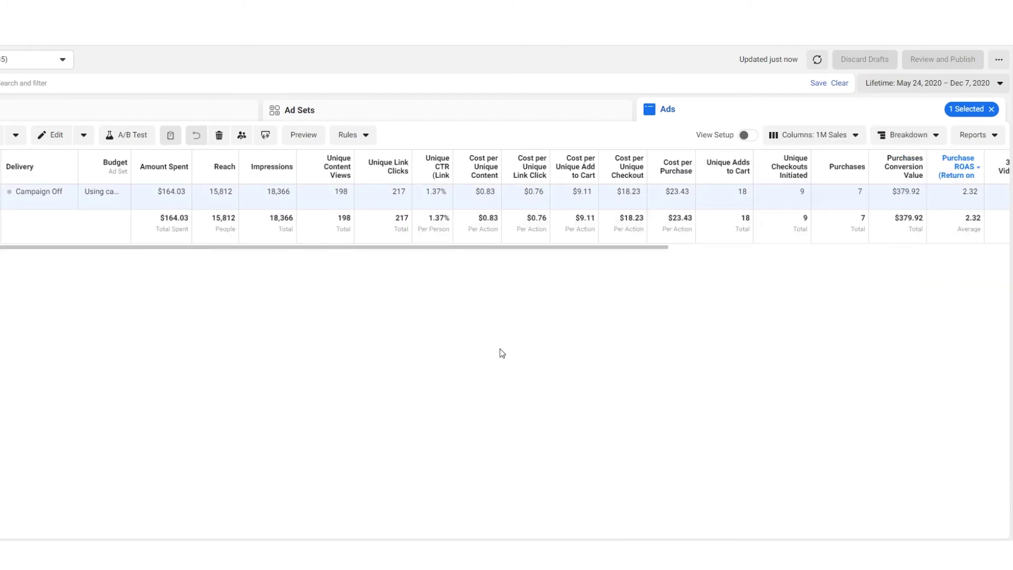